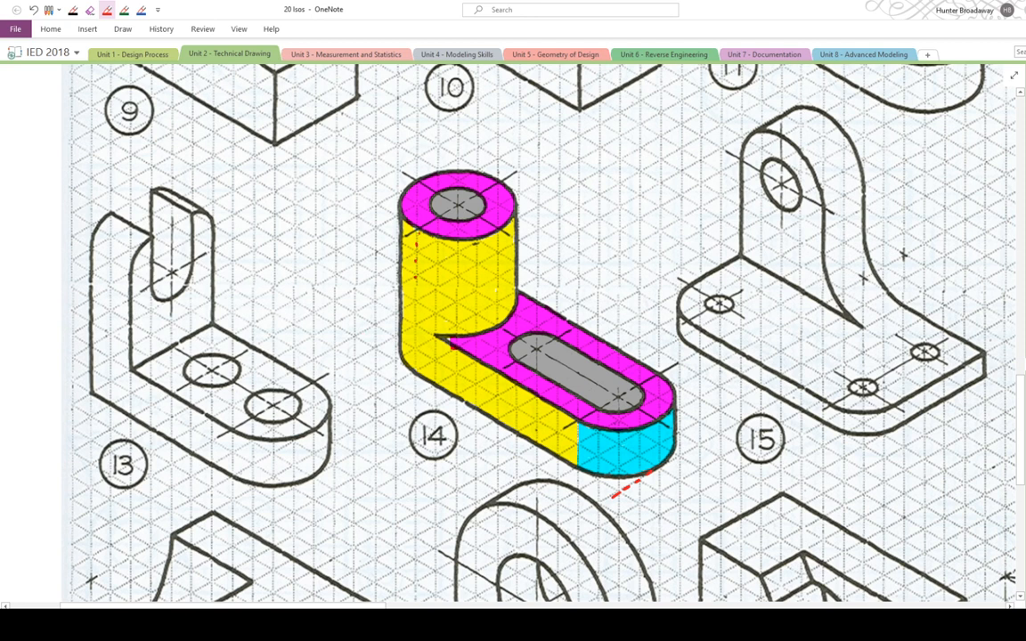
- Extend the red dotted line down the cylinder of drawing 14 to the base's lower edge and mark its lower height limit with a tick
drag(416, 291, 416, 298)
click(416, 325)
click(415, 340)
click(414, 356)
drag(374, 349, 366, 355)
- Handwrite red dimensions around drawing 14: length 12, width 4 with its end marks, and a braced height of 6
drag(482, 436, 484, 450)
drag(486, 437, 497, 451)
drag(620, 488, 637, 505)
drag(699, 446, 710, 452)
drag(674, 471, 681, 482)
drag(678, 472, 677, 489)
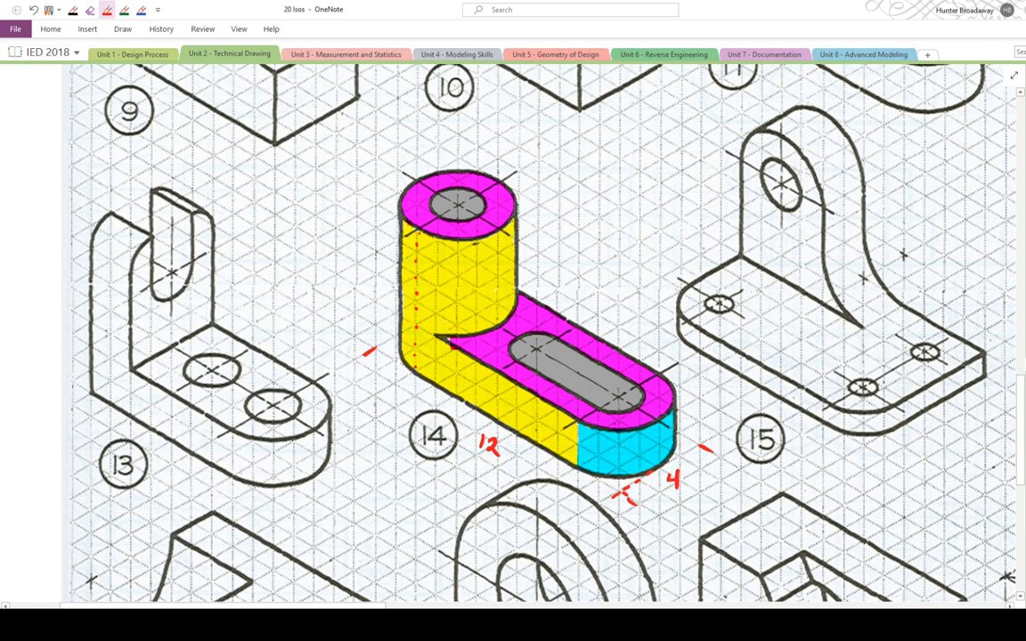
mouse_move(396, 177)
mouse_down()
mouse_move(383, 182)
mouse_move(368, 250)
mouse_move(366, 337)
mouse_up()
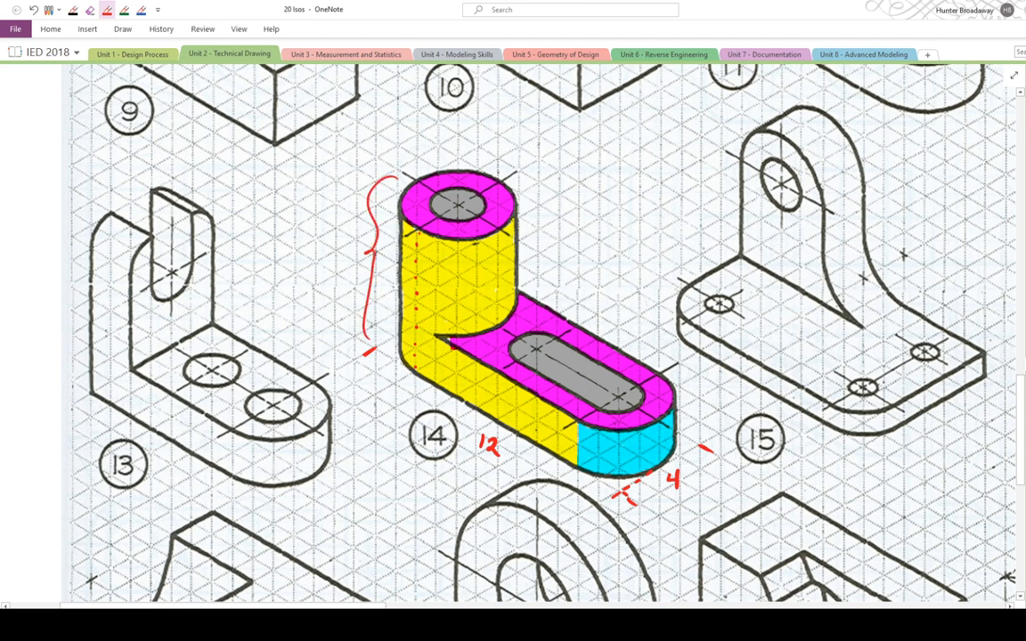
drag(346, 224, 334, 235)
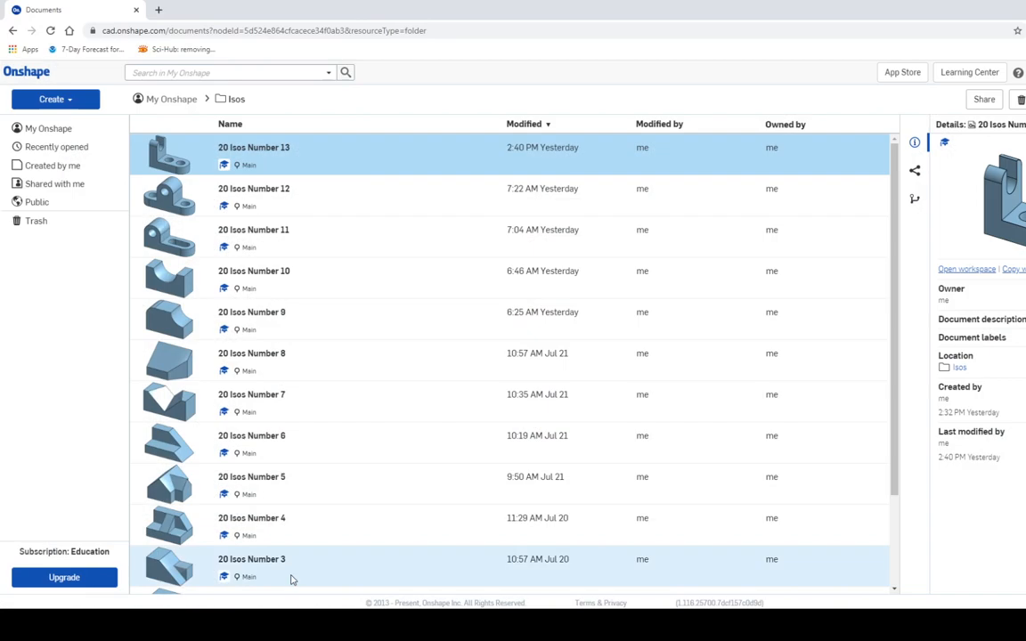
- Switch to Onshape and create a new document named 20 Isos 14 in the Isos folder
click(54, 99)
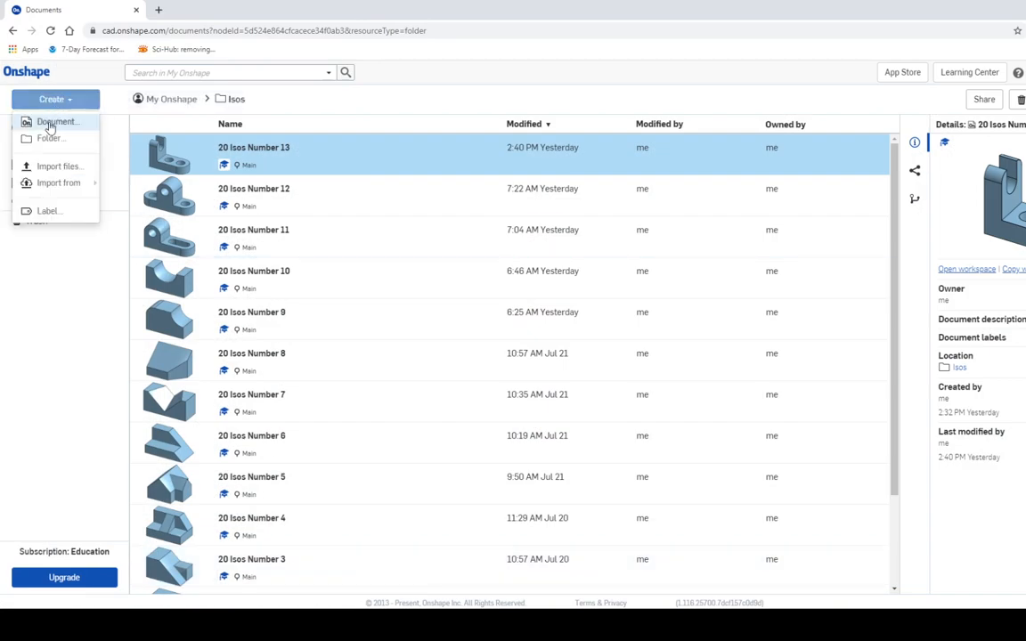
click(54, 122)
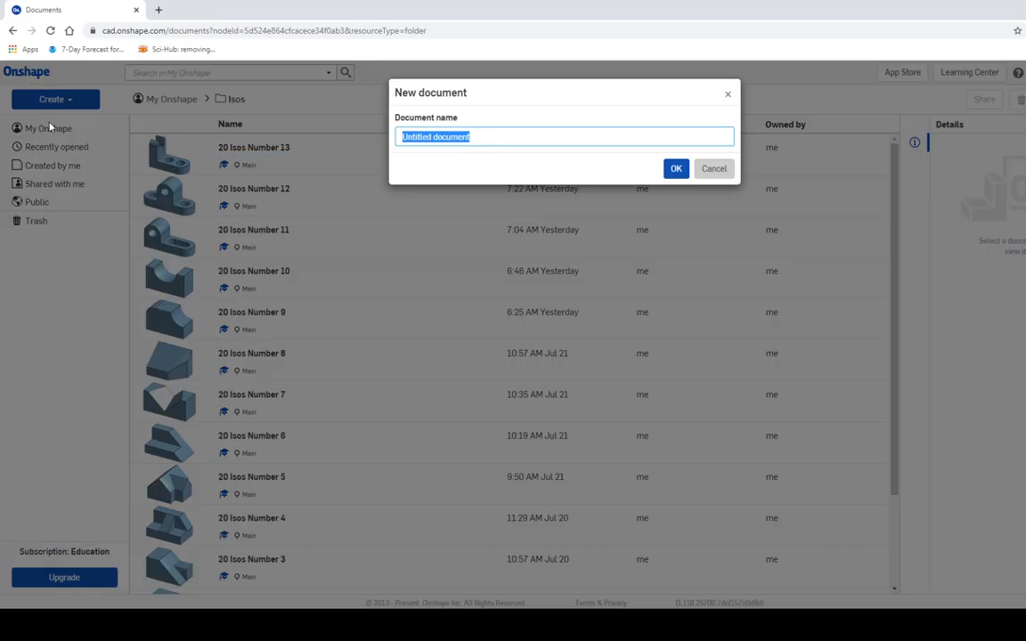
text(20 Isos 1)
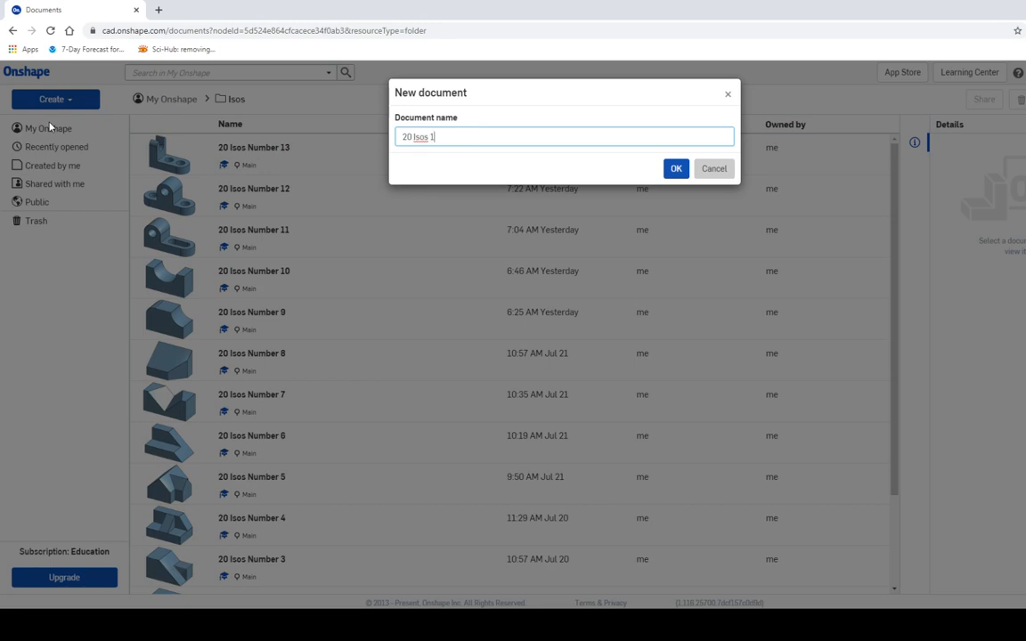
text(4)
click(676, 169)
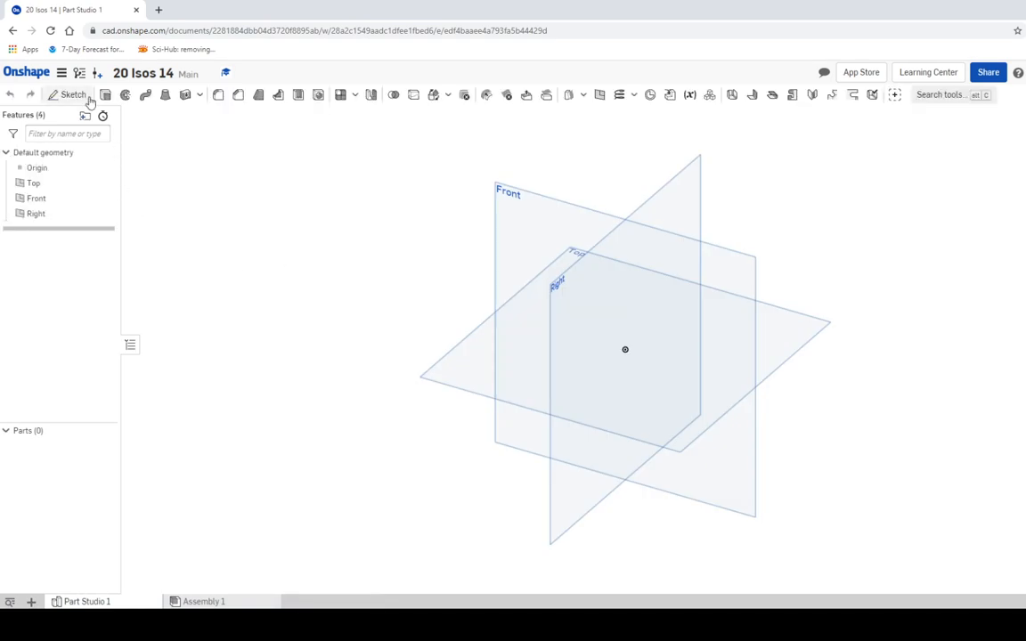
- Start a sketch on the Top plane and draw a corner rectangle about 6.4 by 1.74 in above the origin
click(74, 95)
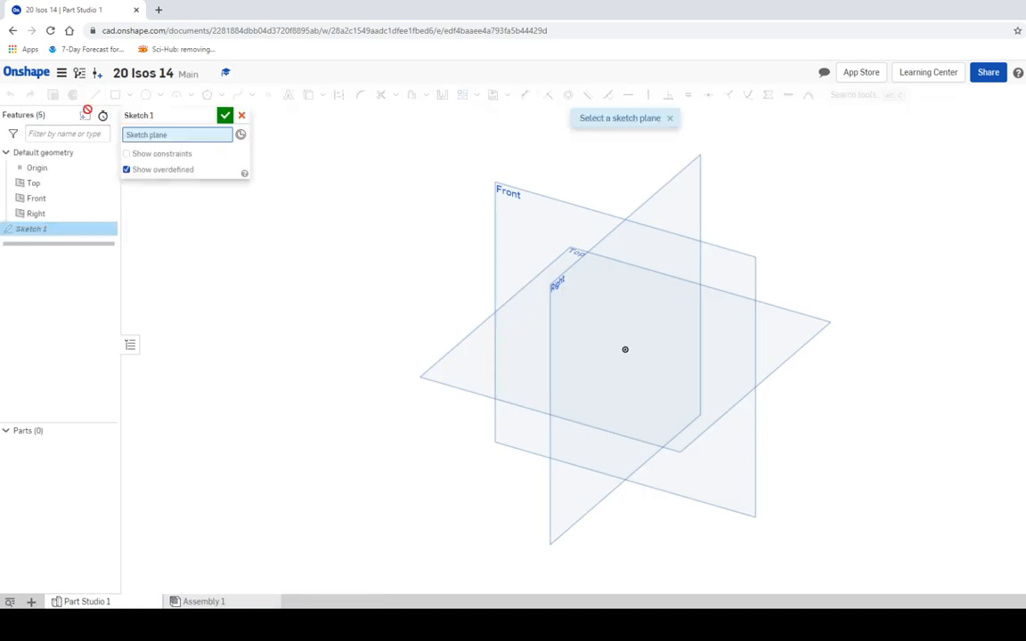
click(796, 332)
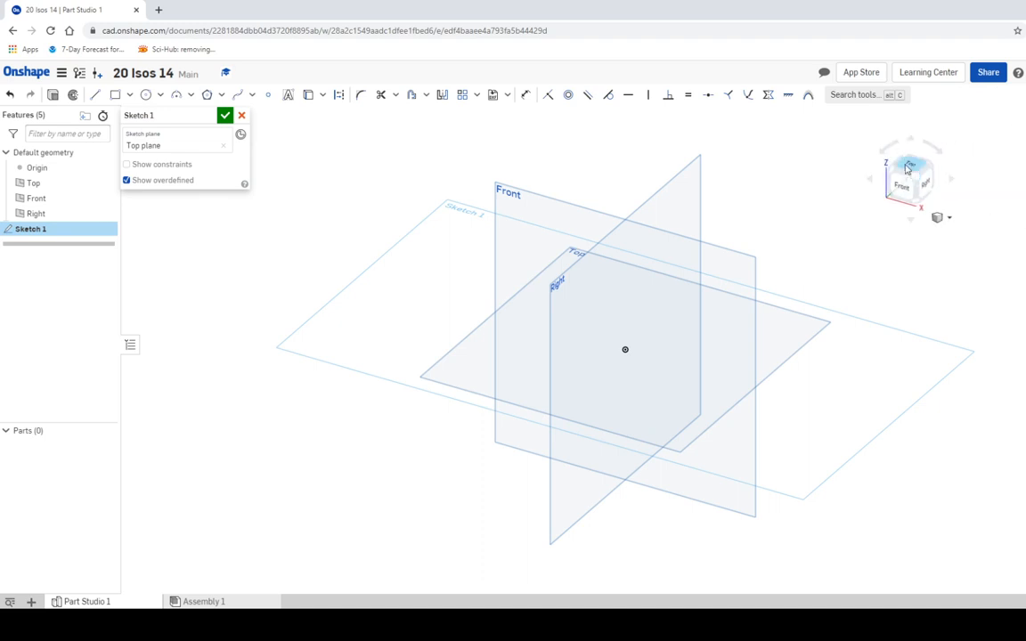
click(908, 168)
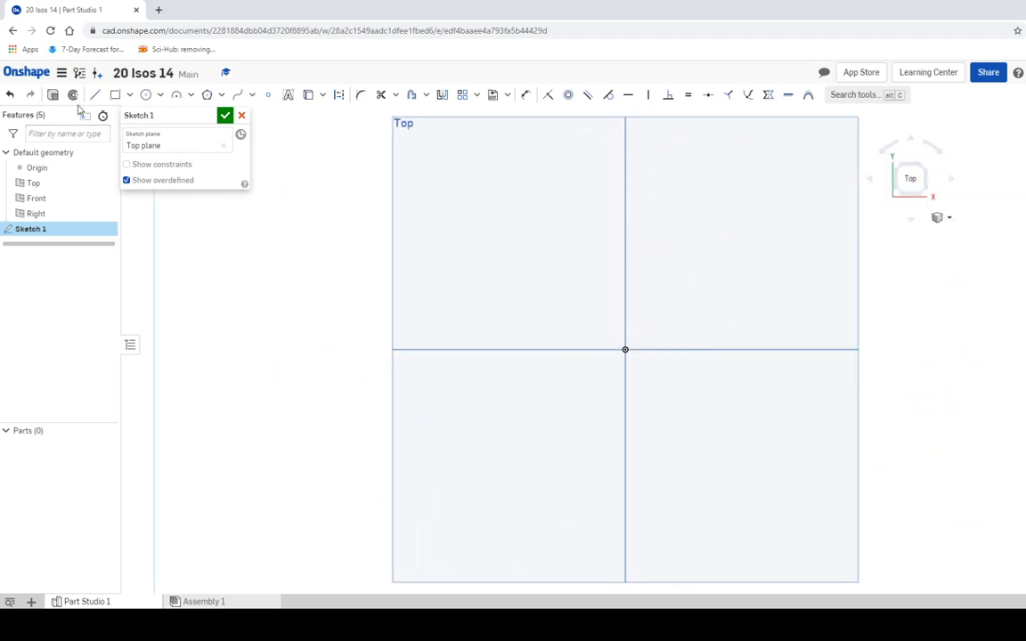
click(115, 94)
click(450, 169)
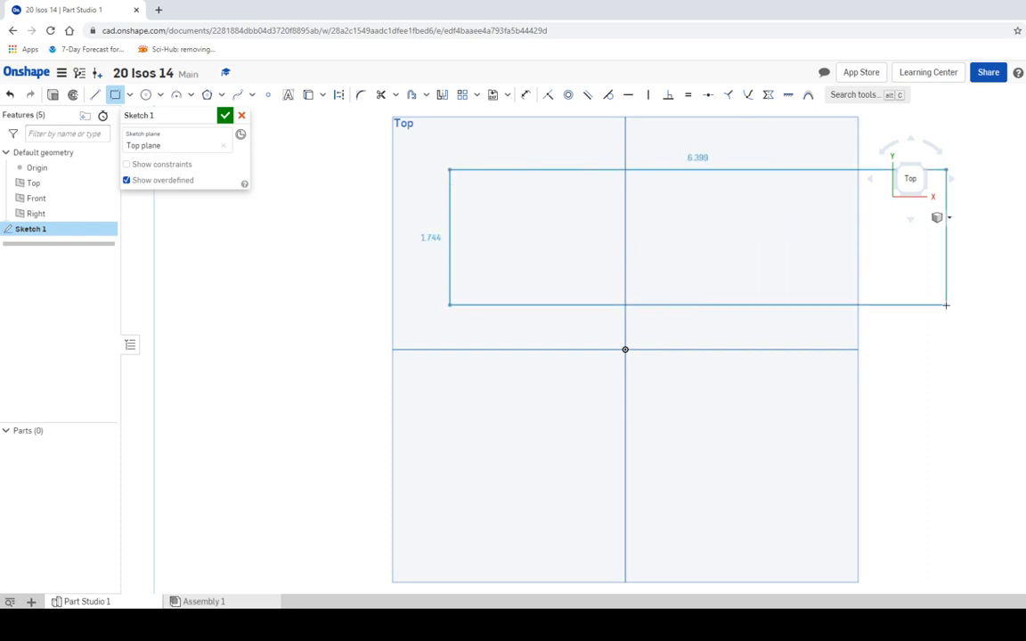
click(946, 304)
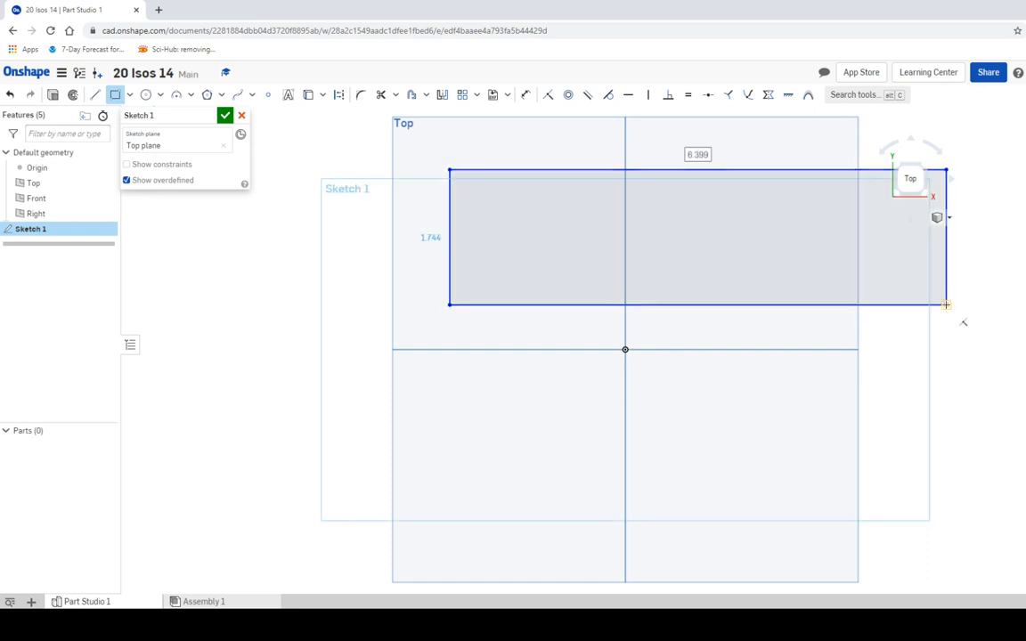
- Set the rectangle's size to 12 in long by 4 in wide and finish the sketch
text(12)
key(Return)
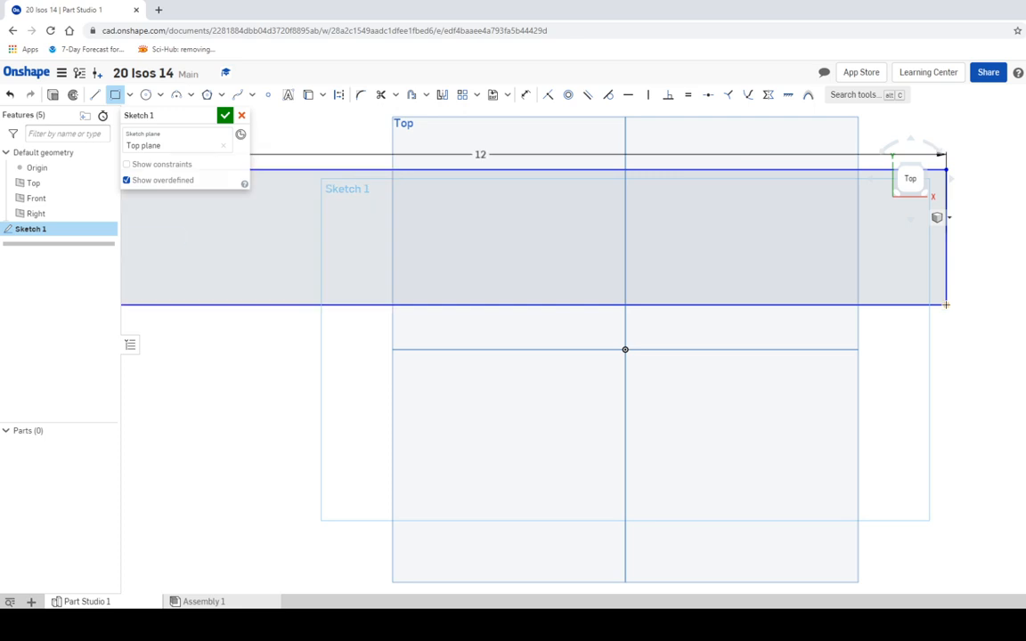
key(Return)
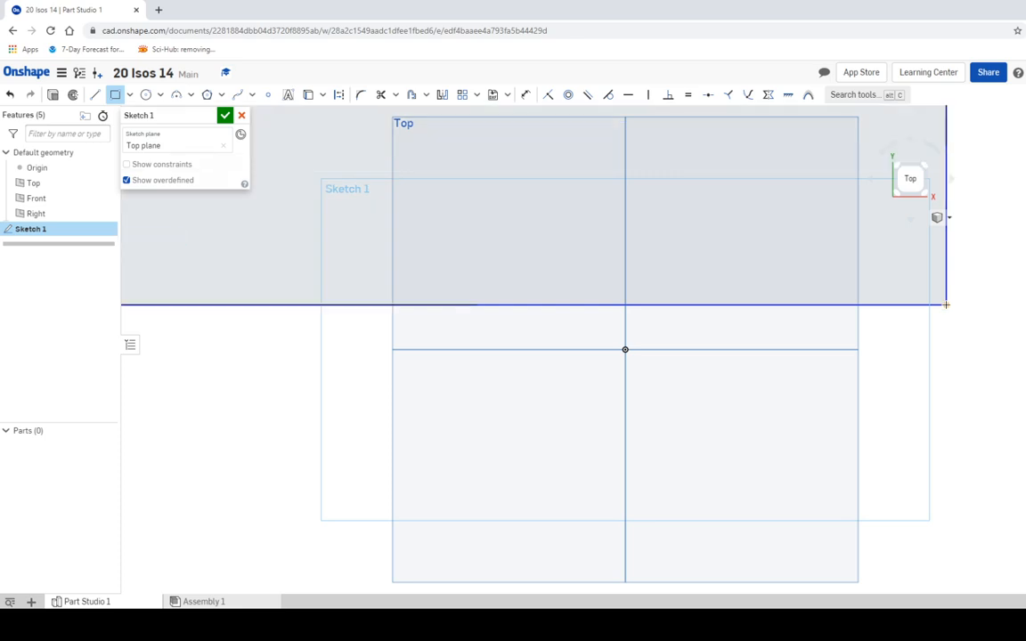
click(922, 193)
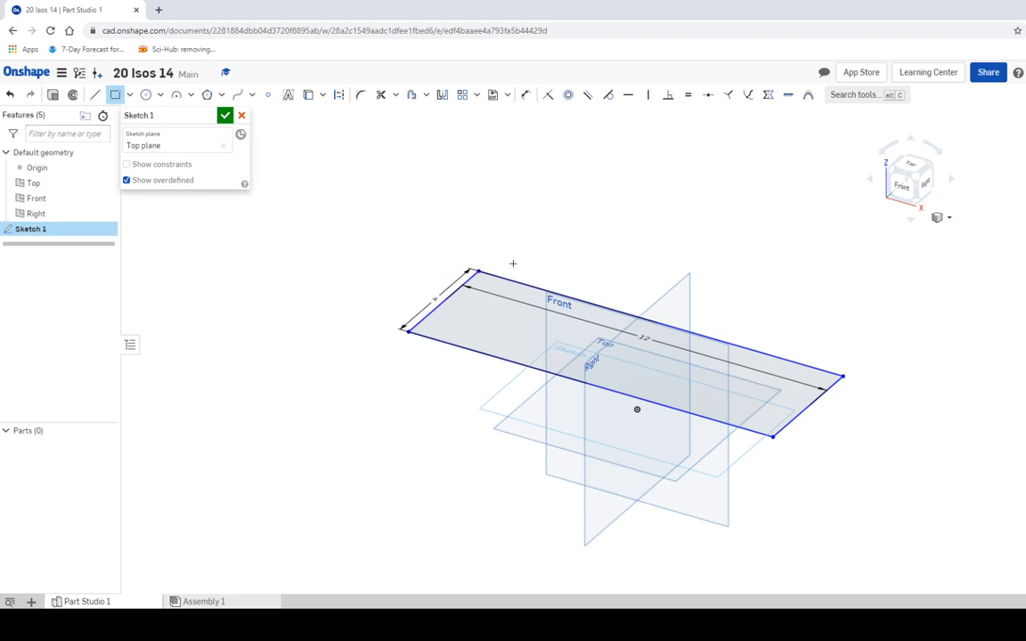
click(226, 116)
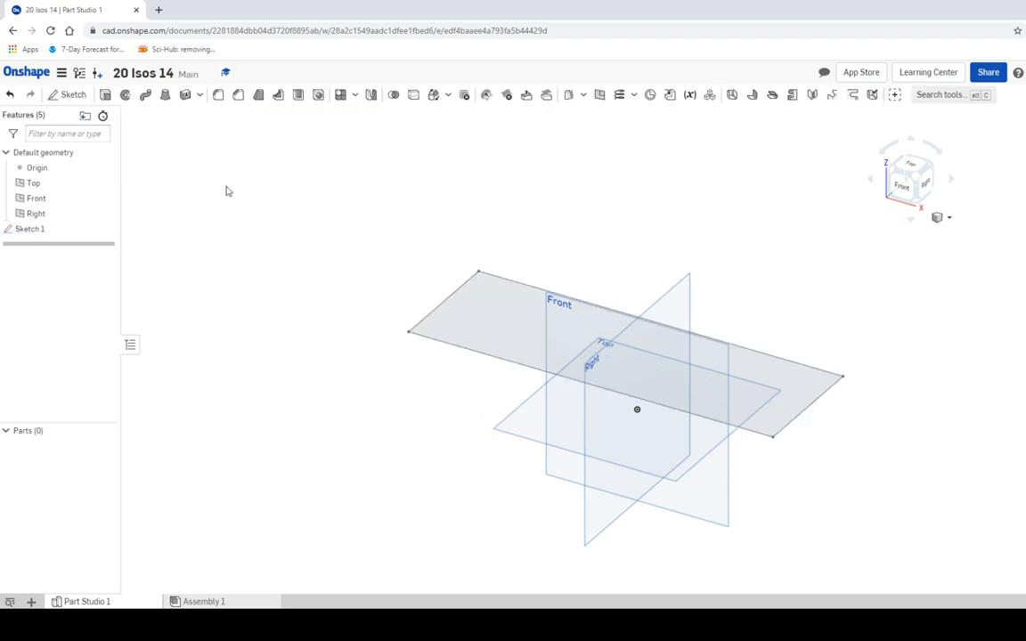
- Extrude the rectangle upward as a new solid with a blind depth of 2 in
click(104, 95)
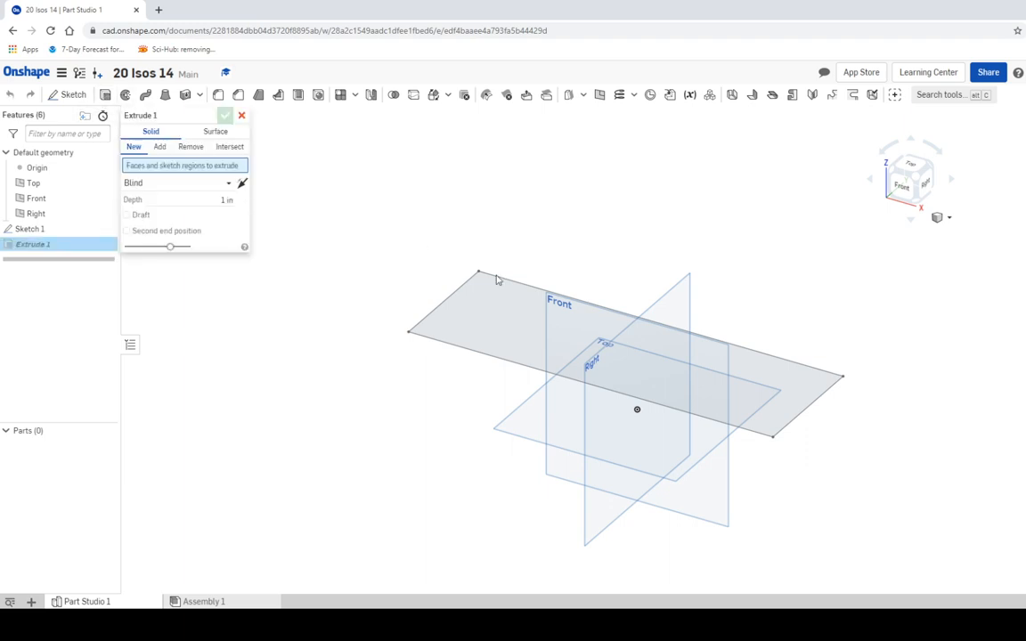
click(485, 306)
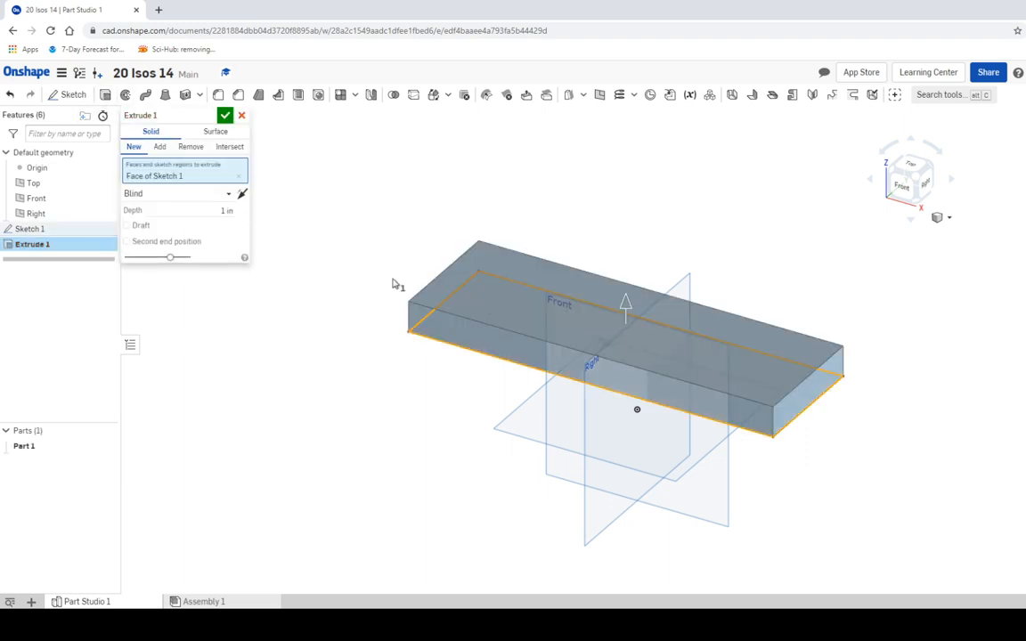
click(218, 210)
text(2)
click(225, 116)
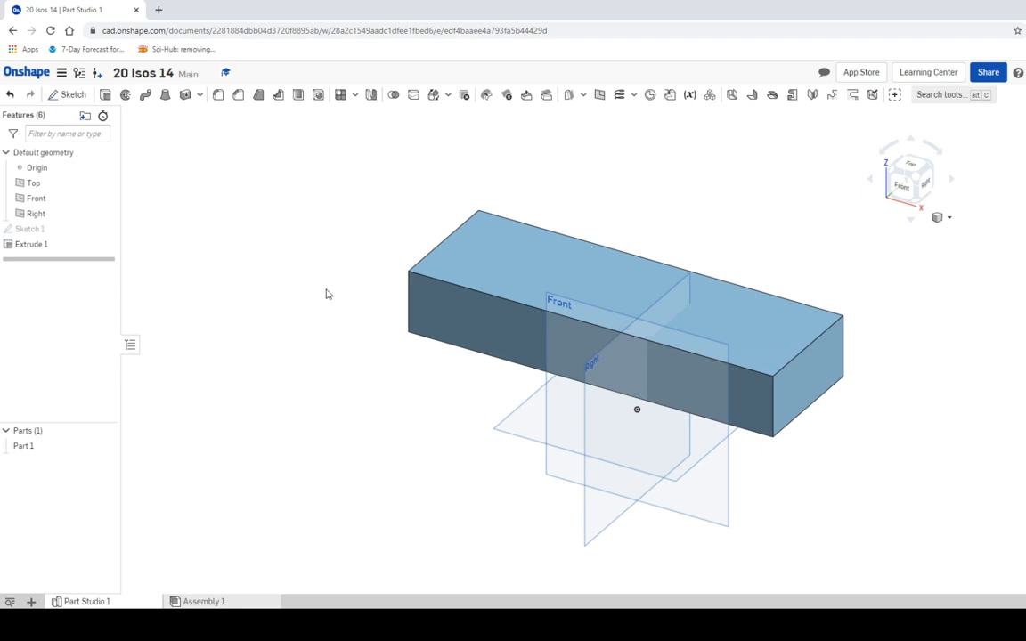
- Check the reference drawing and apply a 2 in fillet to both vertical edges at the block's right end
click(346, 623)
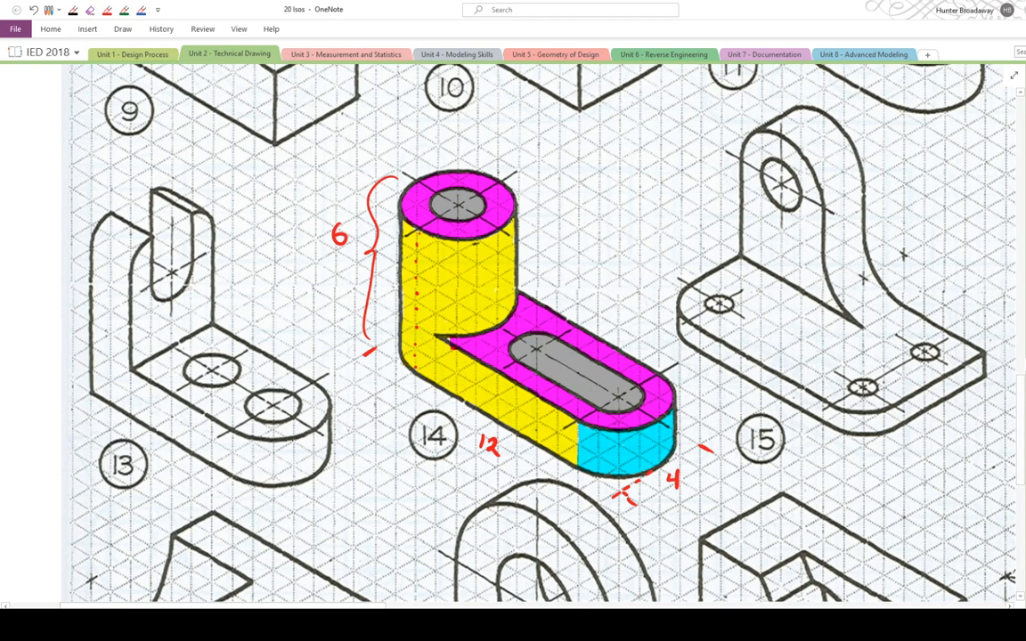
click(293, 625)
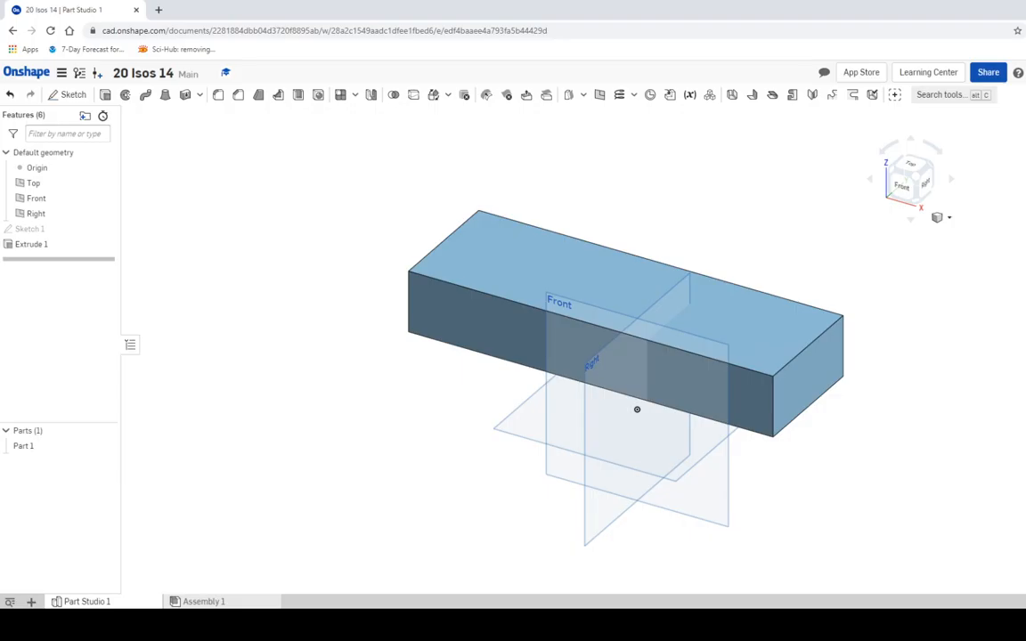
click(217, 98)
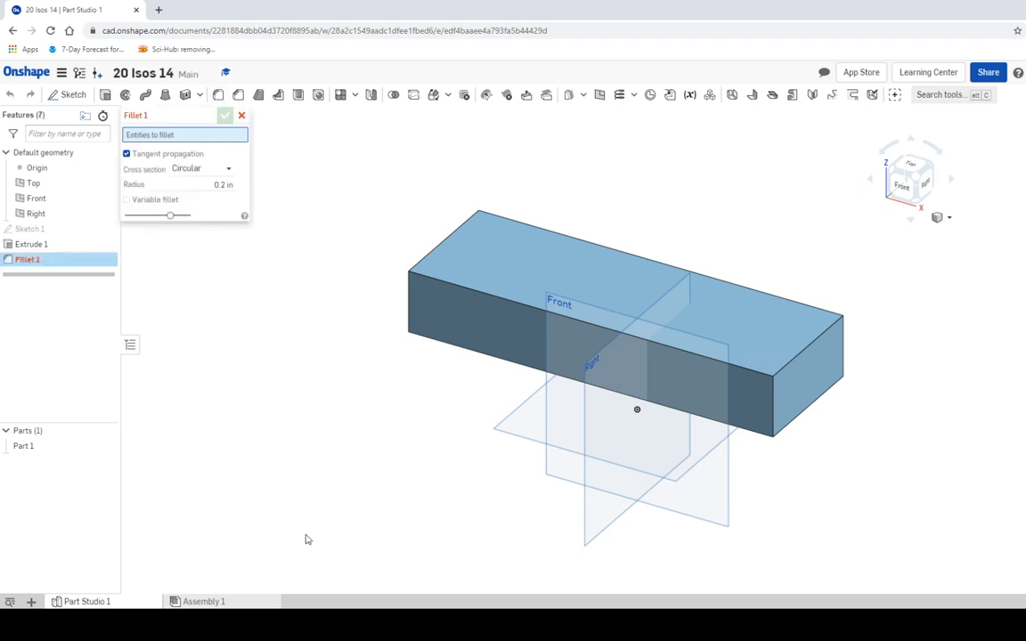
click(221, 184)
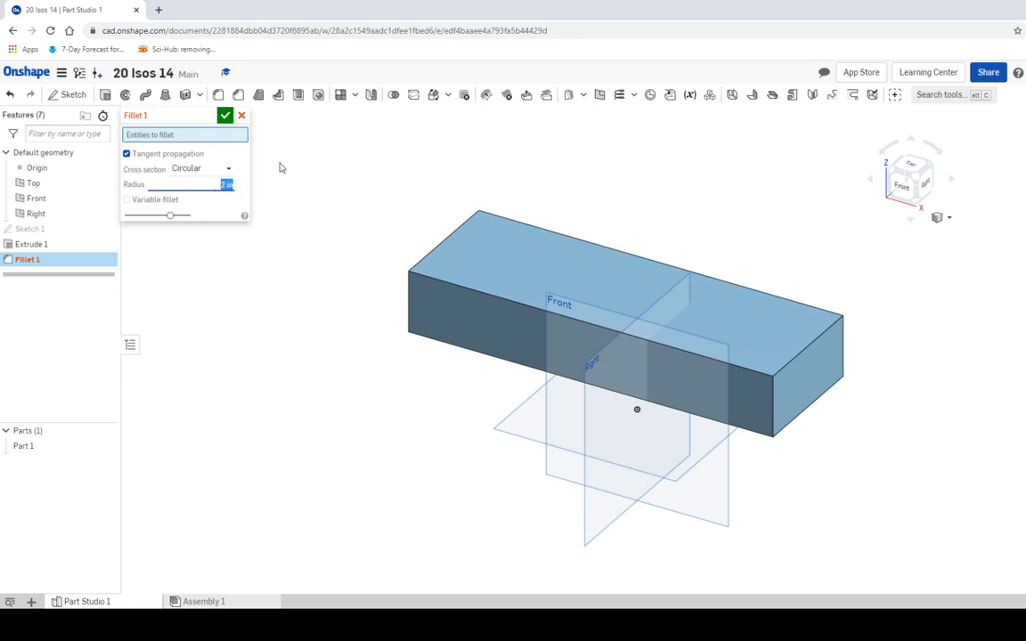
click(773, 412)
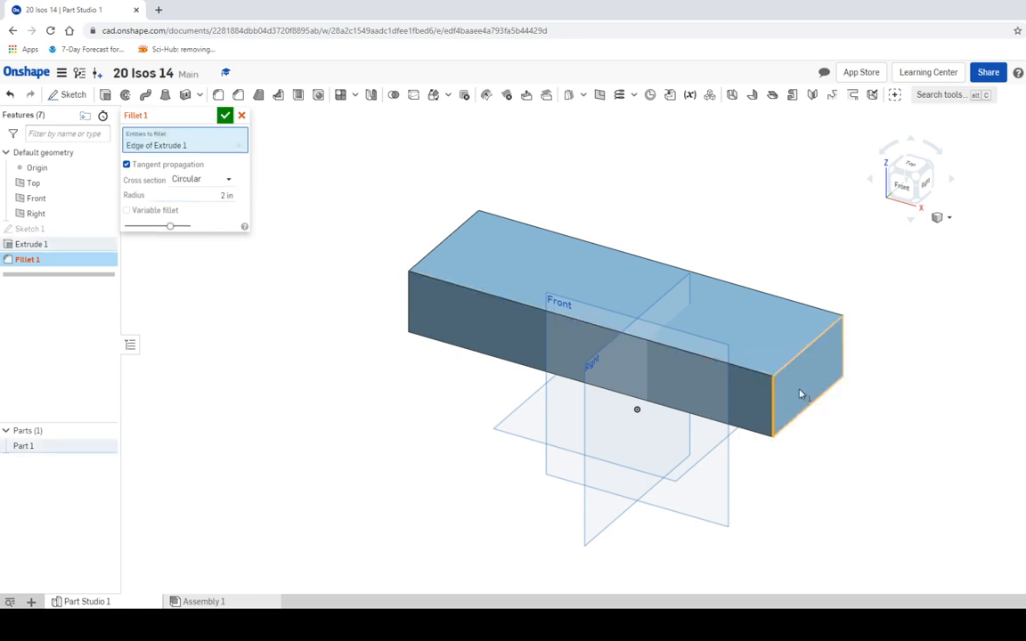
click(844, 354)
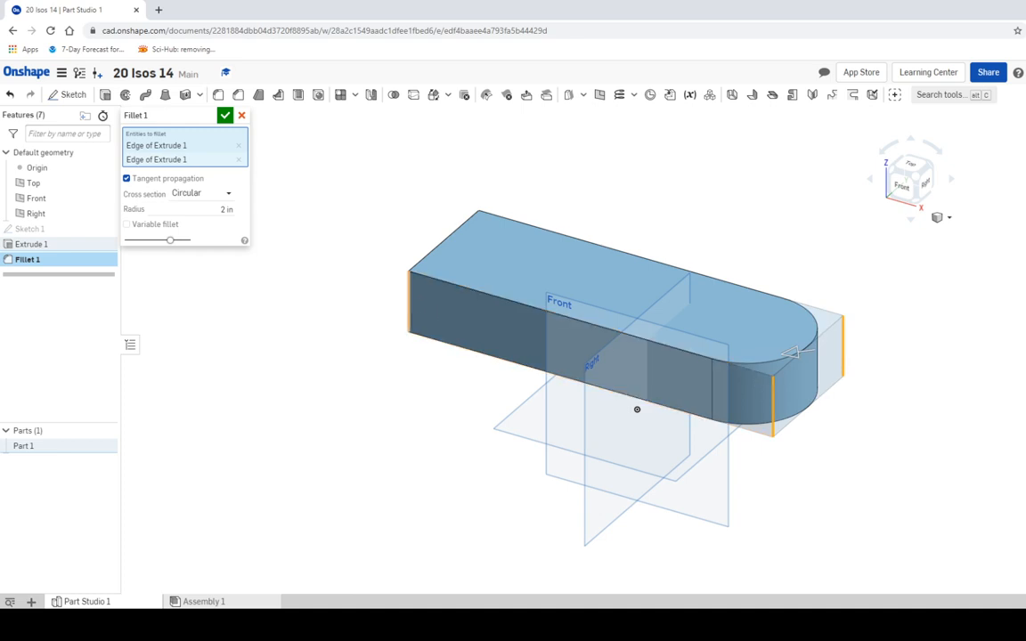
- Add both vertical edges at the block's left end to the same 2 in fillet and accept it
click(408, 303)
click(898, 174)
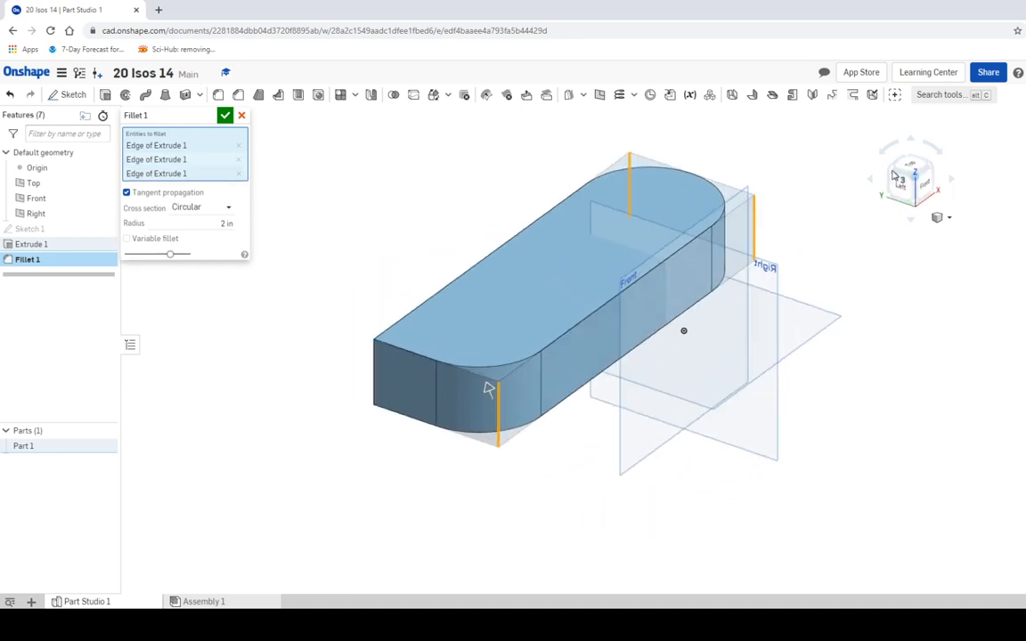
click(386, 381)
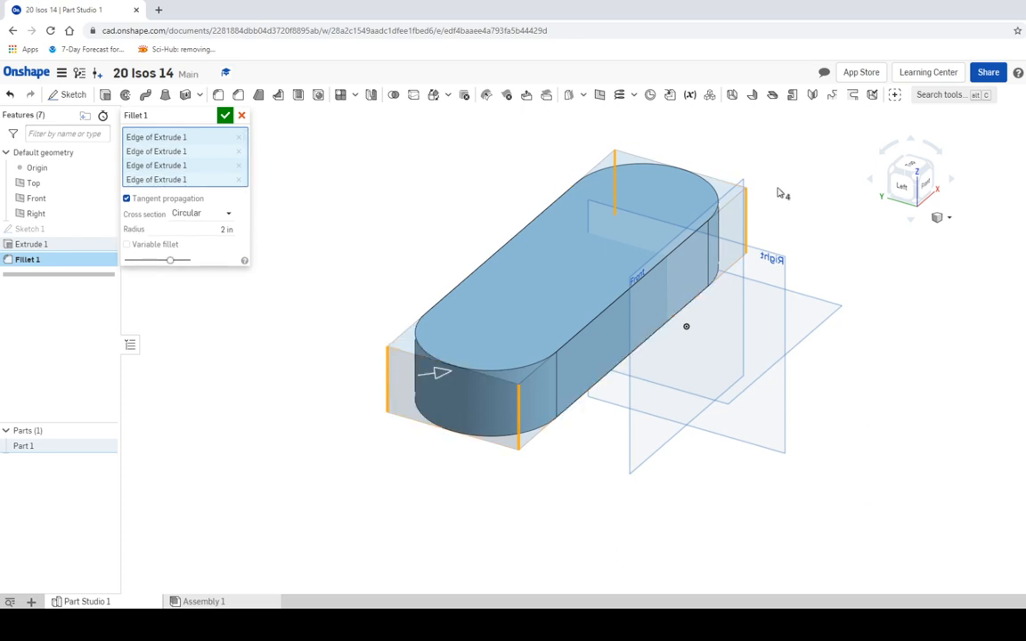
click(930, 169)
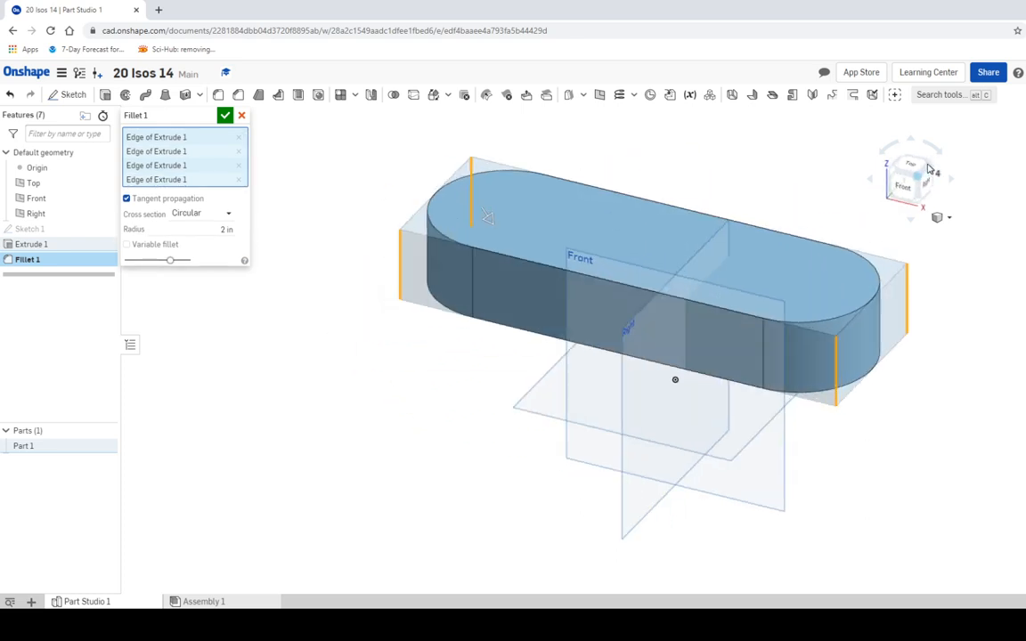
right_drag(783, 245, 699, 296)
middle_drag(699, 292, 694, 301)
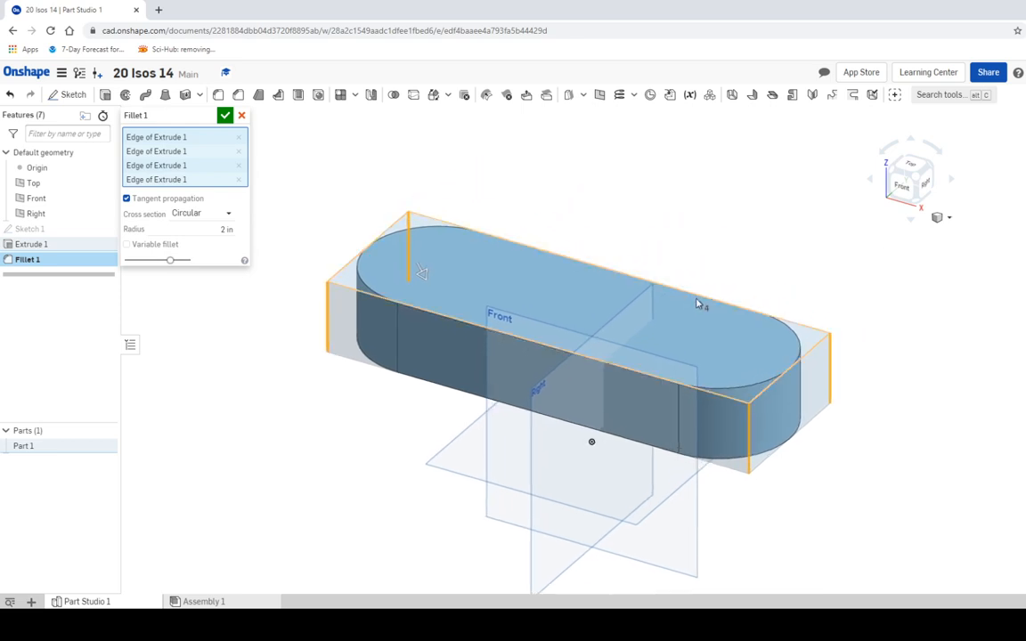
click(225, 116)
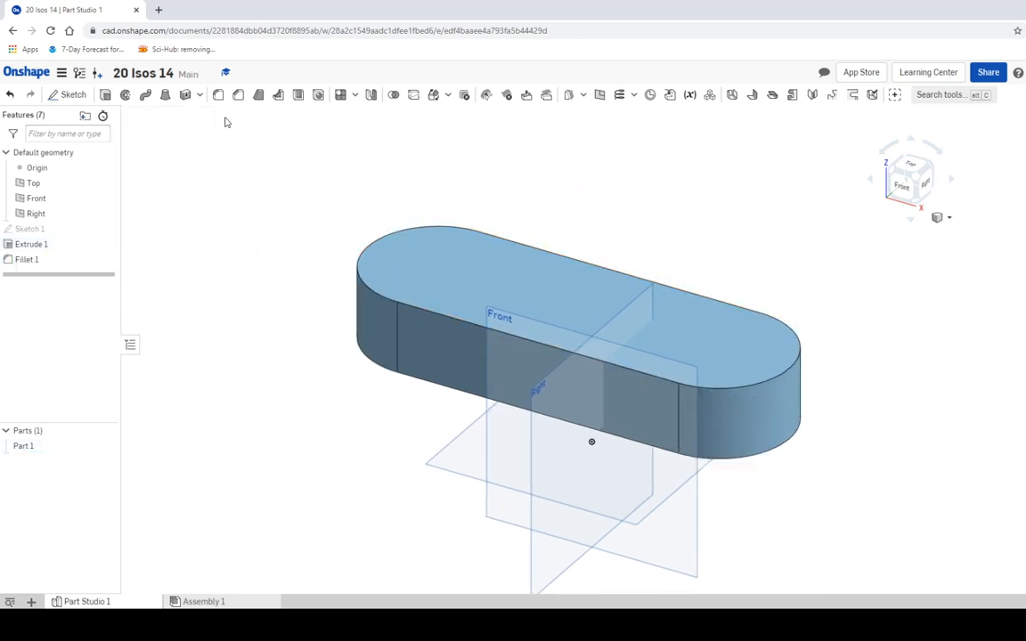
- Sketch on the block's top face and draw a 4 in diameter circle concentric with the left rounded end
middle_drag(434, 153, 430, 197)
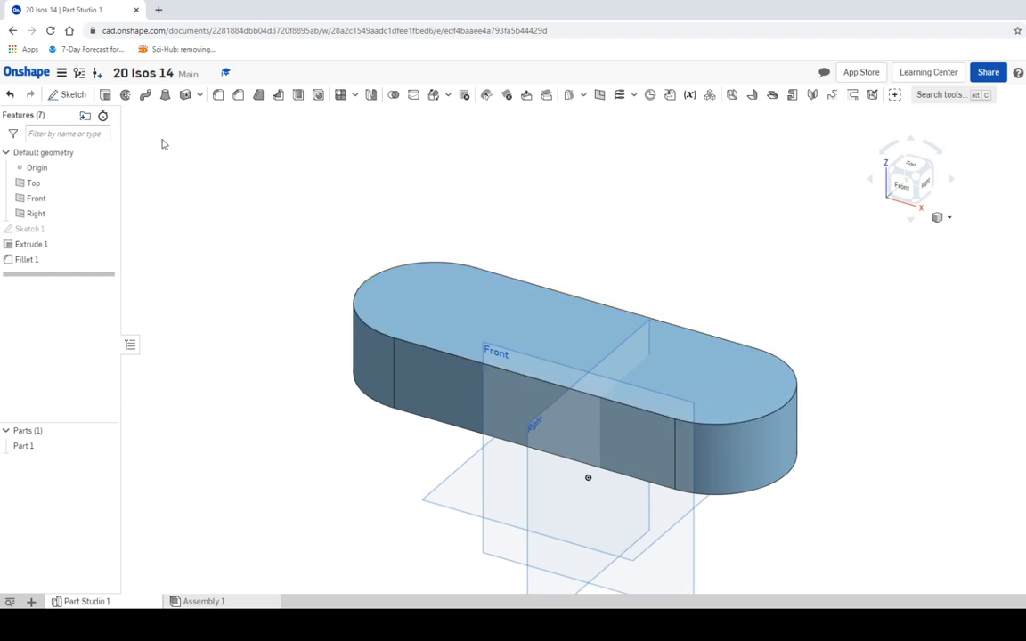
click(68, 94)
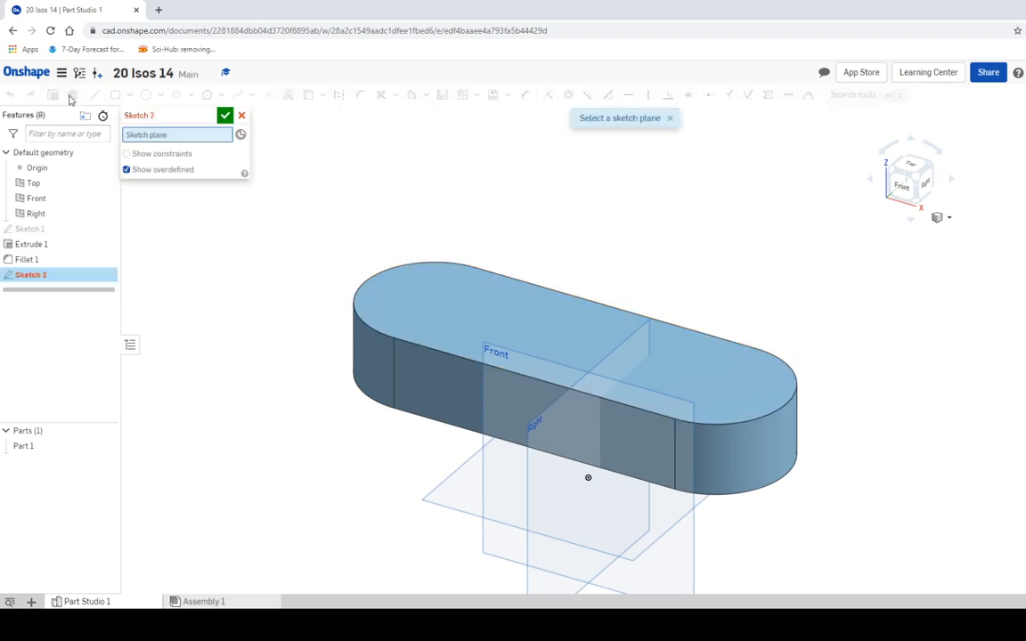
click(496, 313)
click(908, 166)
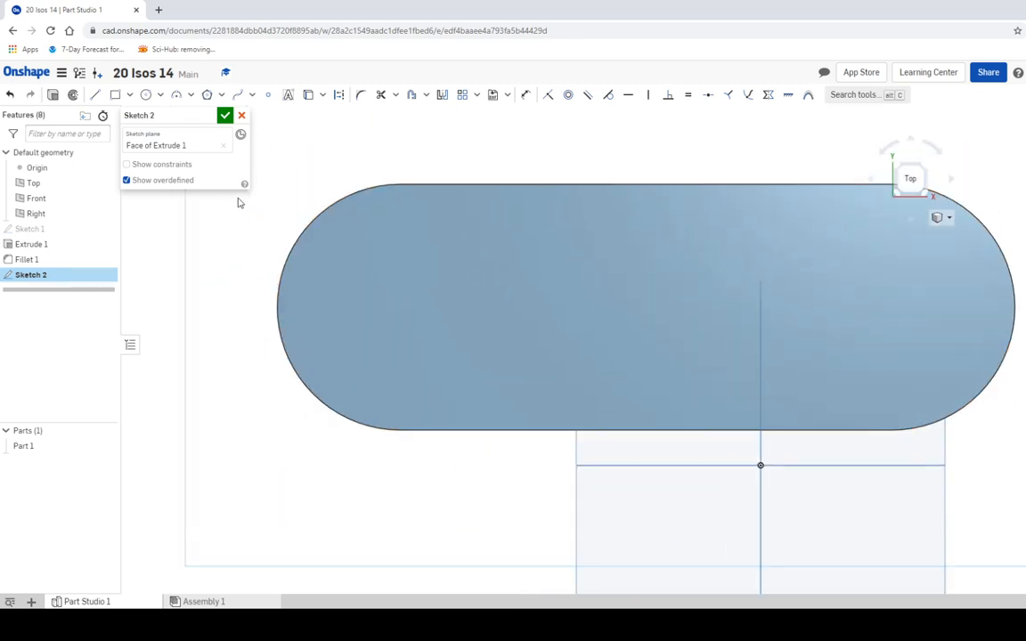
click(145, 96)
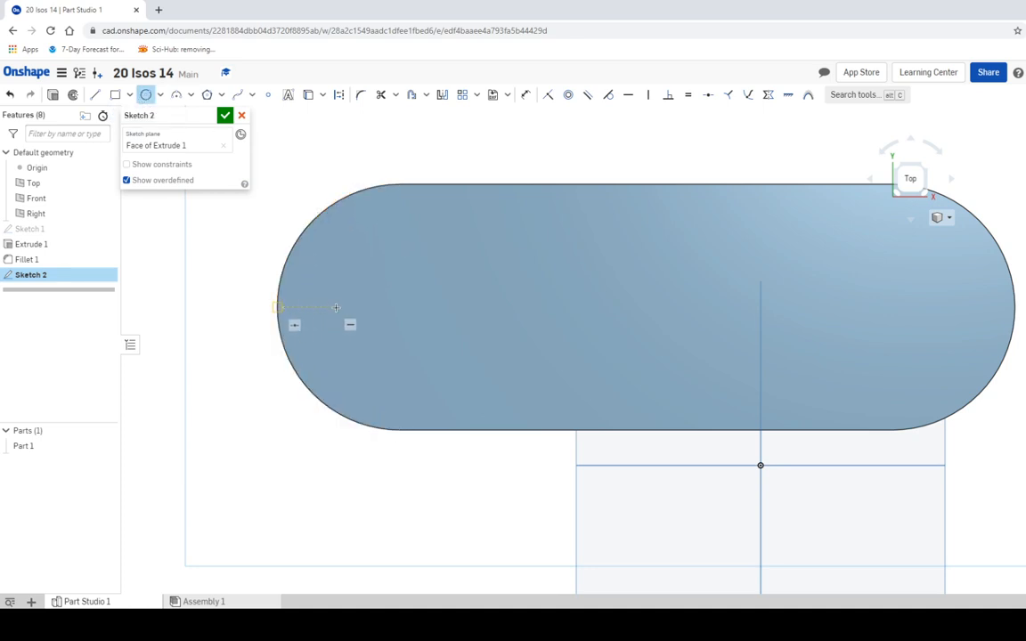
click(400, 307)
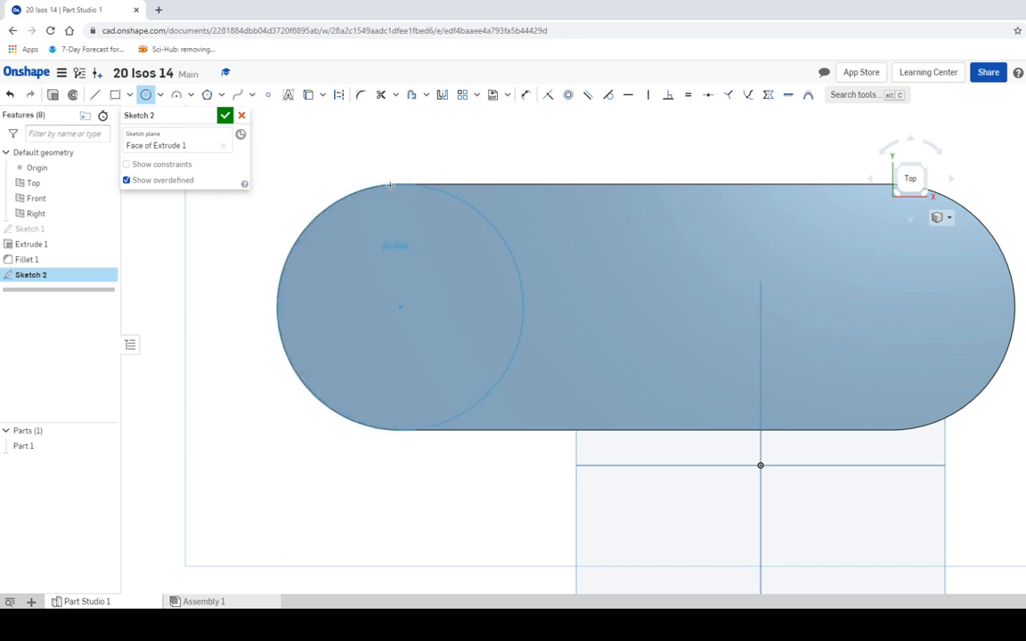
click(254, 305)
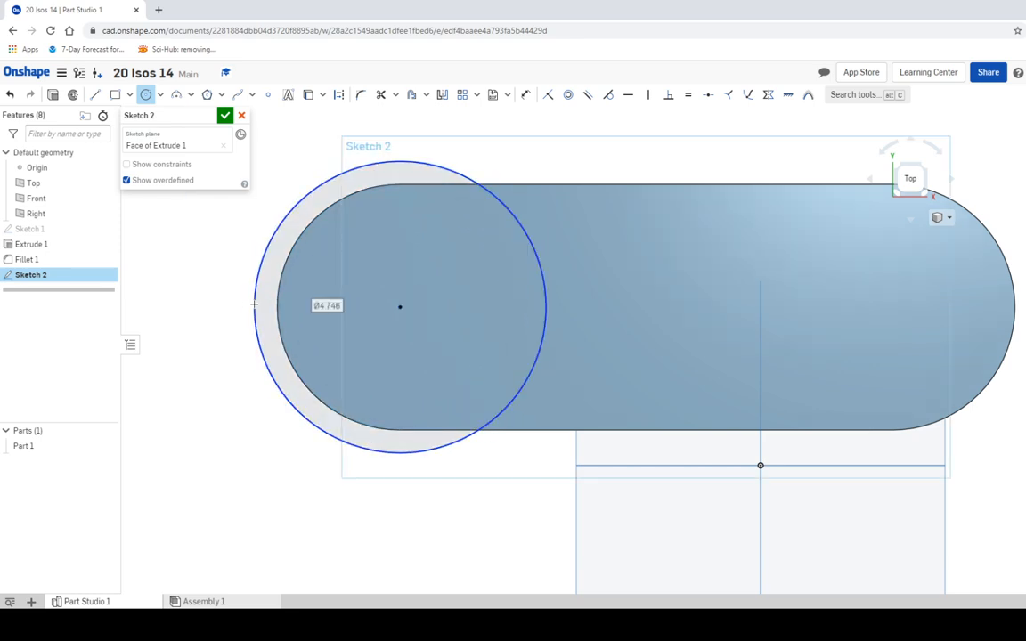
text(4)
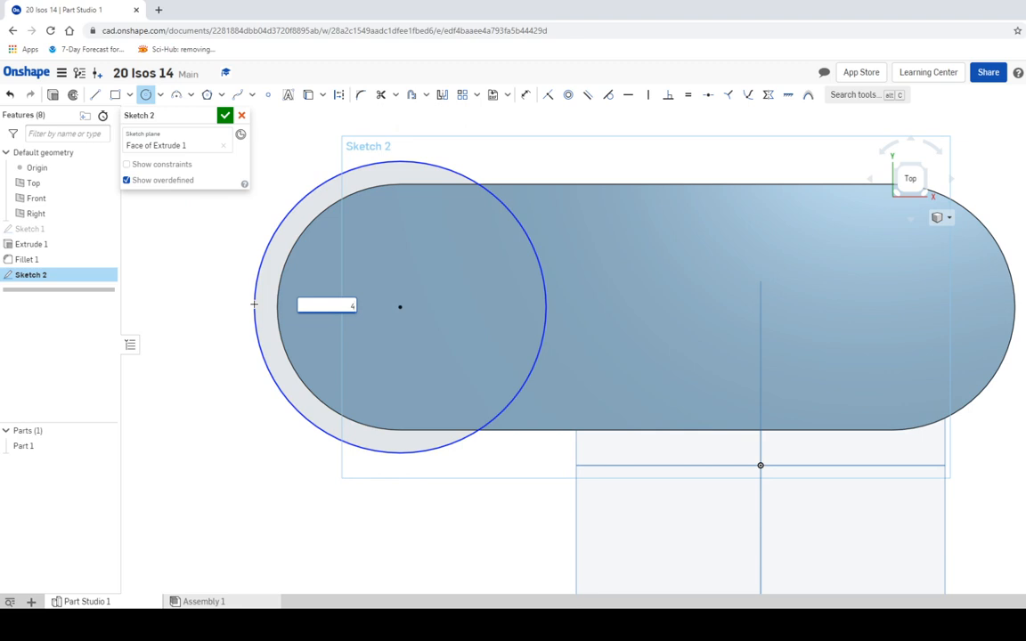
key(Return)
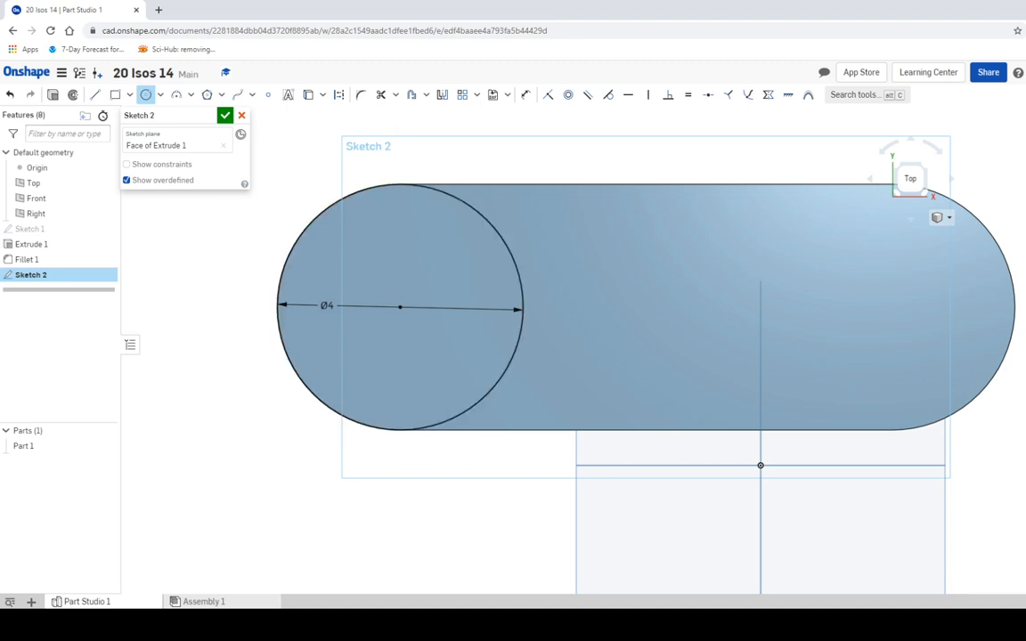
- Check the reference drawing, add a concentric 2 in diameter circle inside the 4 in circle, and finish the sketch
mouse_move(331, 621)
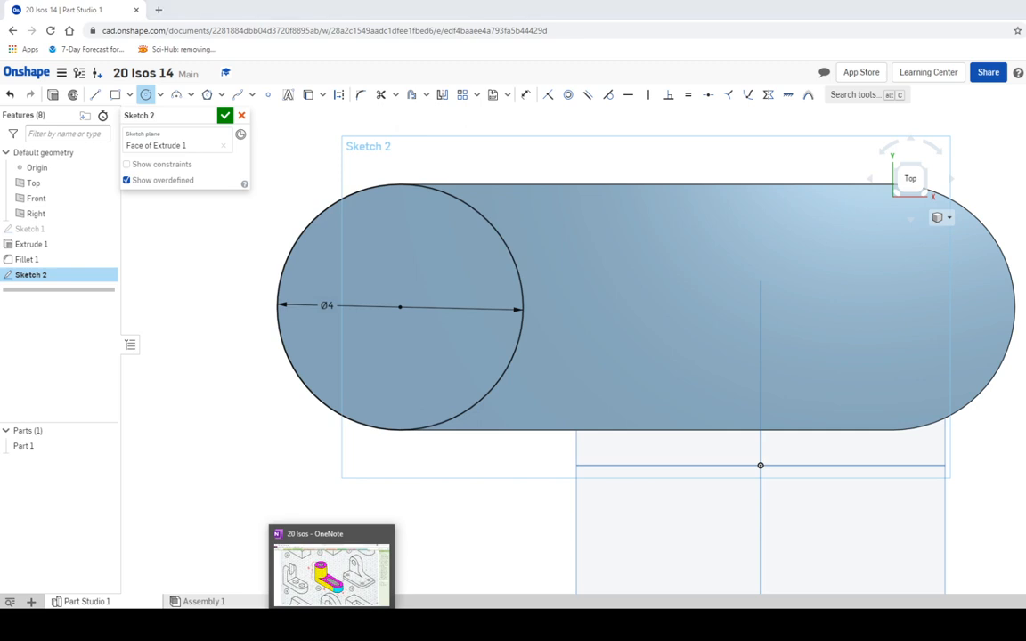
click(331, 621)
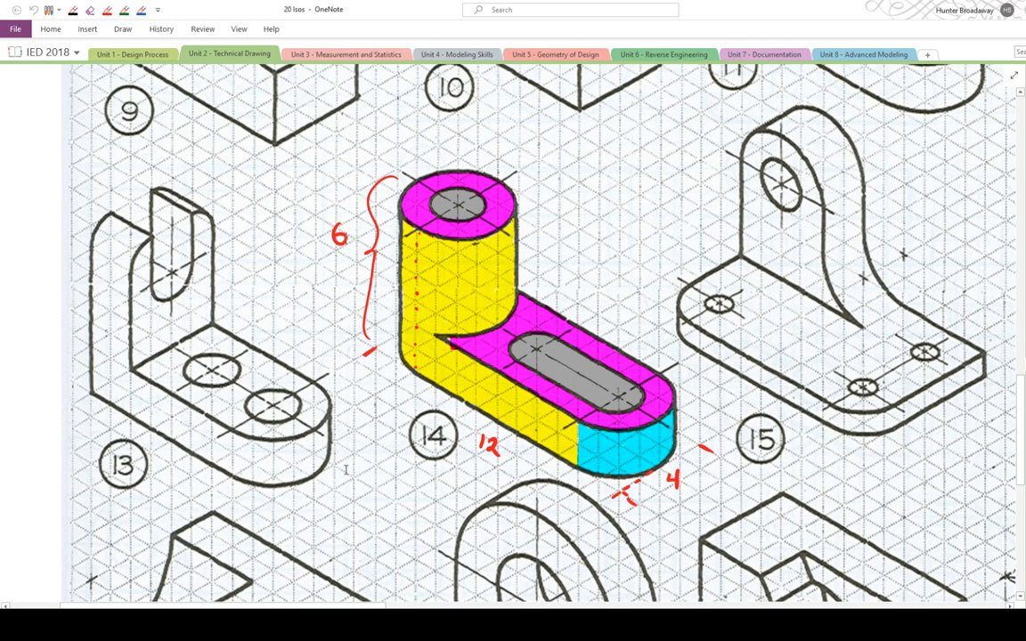
click(307, 623)
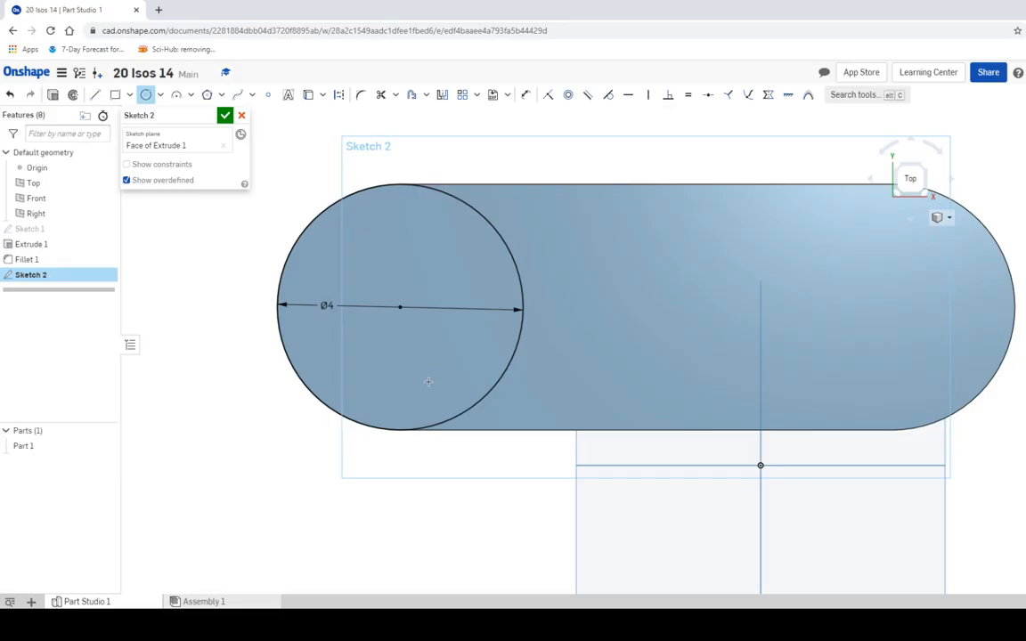
click(400, 306)
click(426, 266)
text(2)
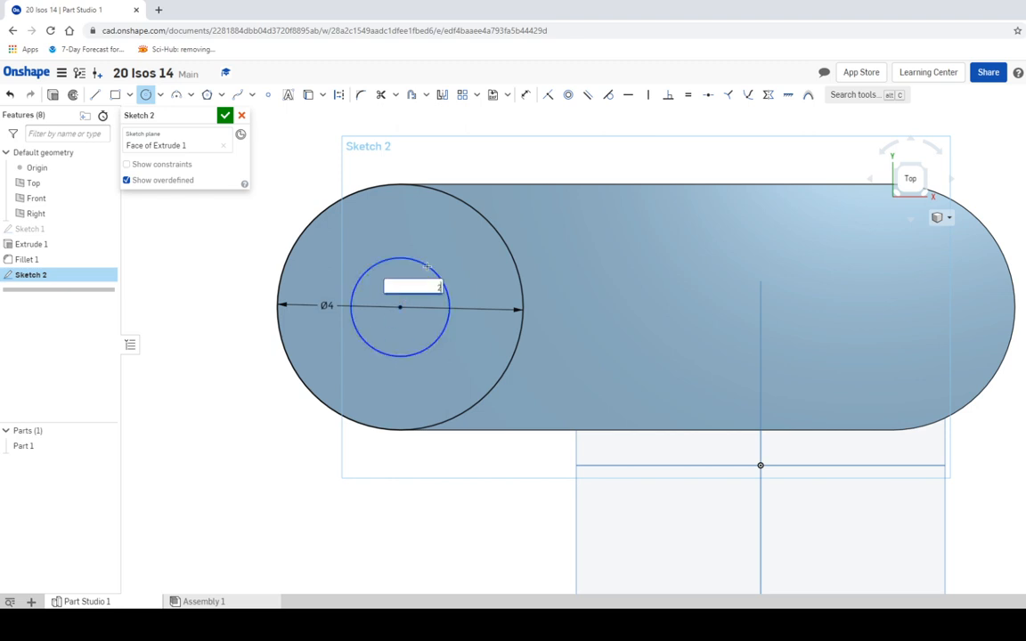
key(Return)
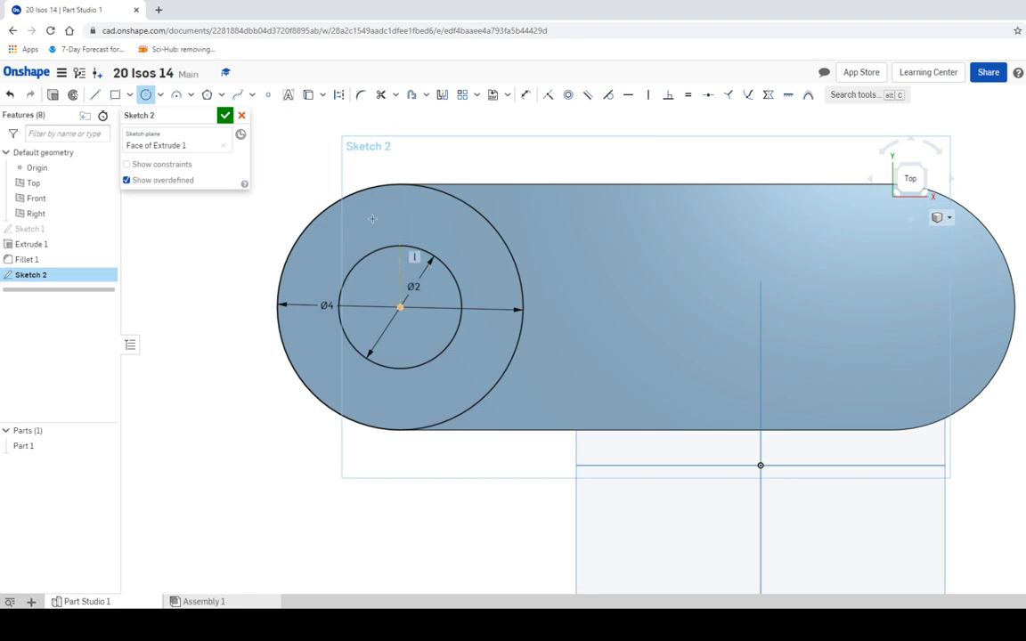
click(225, 115)
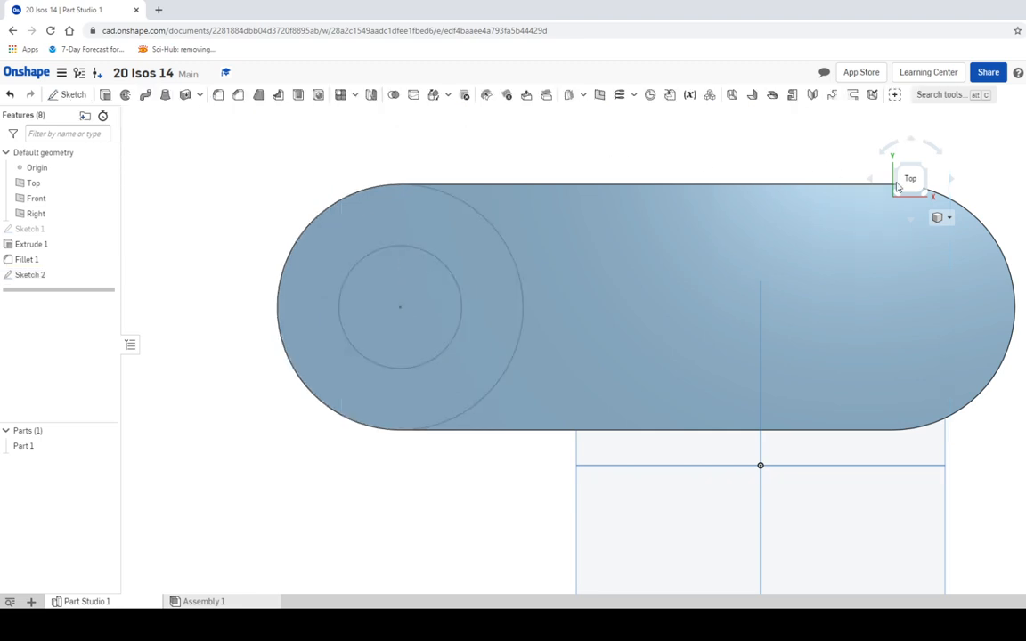
- Check the cylinder height on the reference drawing and extrude the ring between the circles upward 4 in, added to the base
click(927, 193)
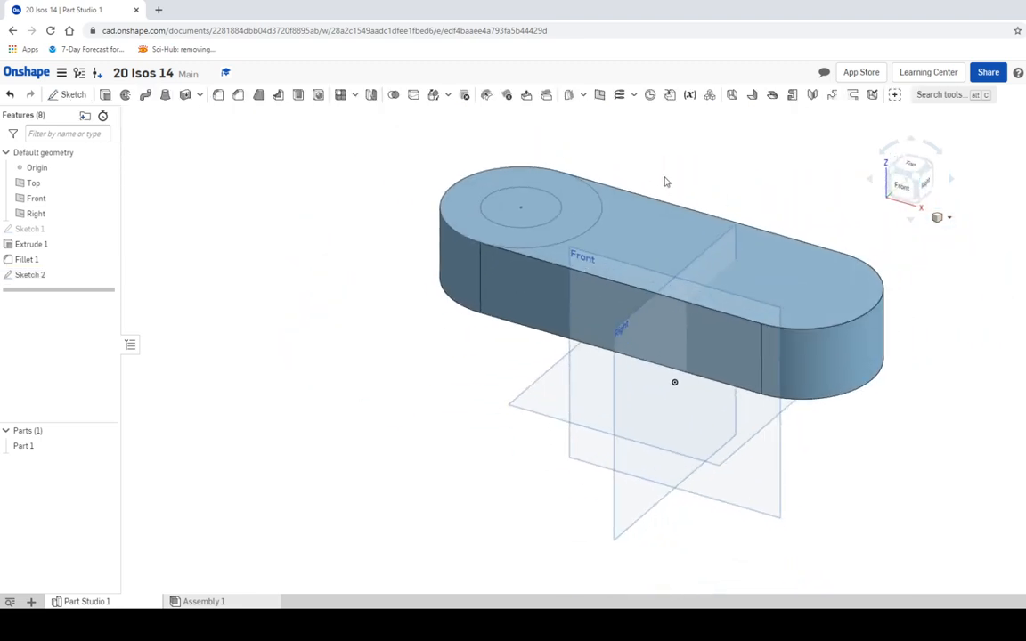
click(106, 94)
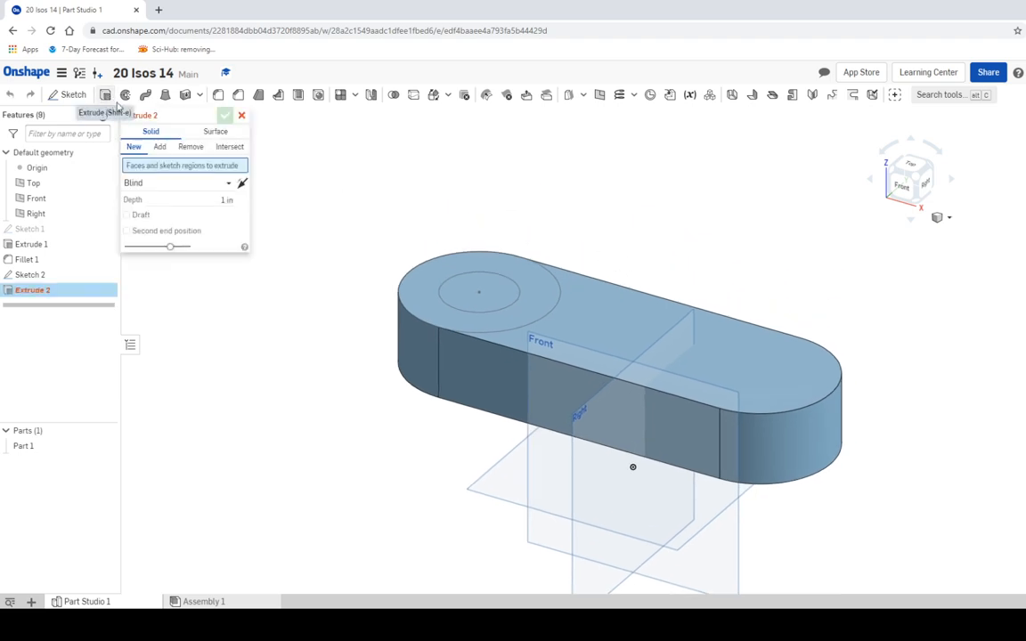
click(435, 274)
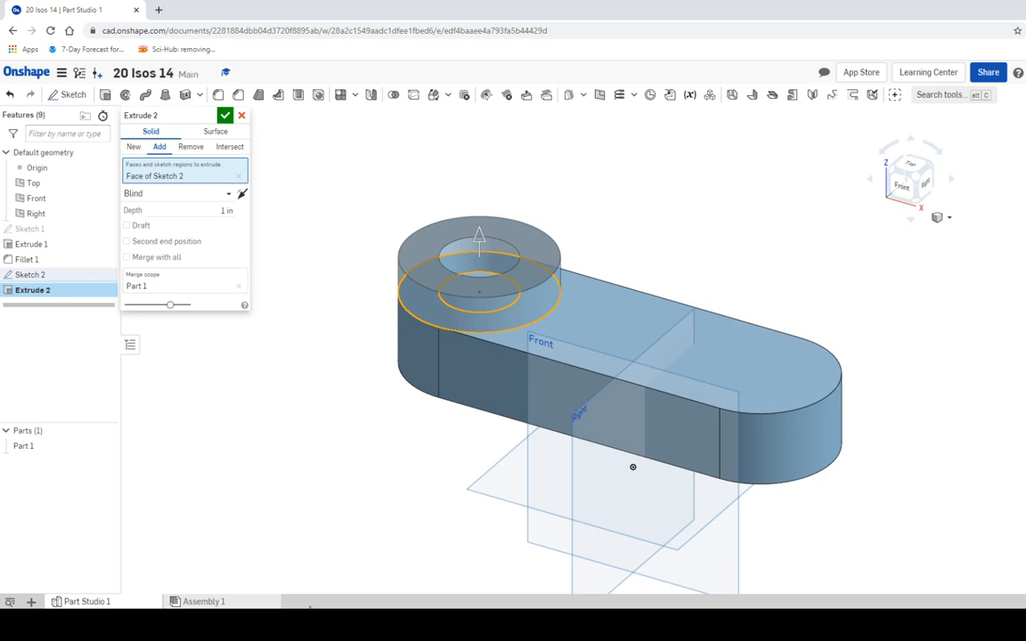
mouse_move(332, 624)
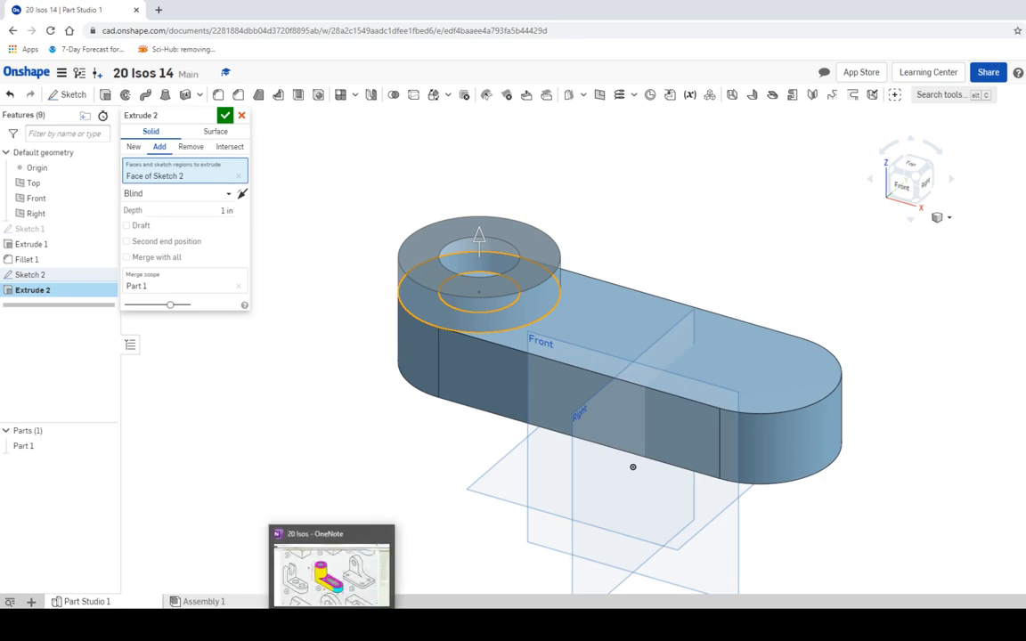
click(332, 623)
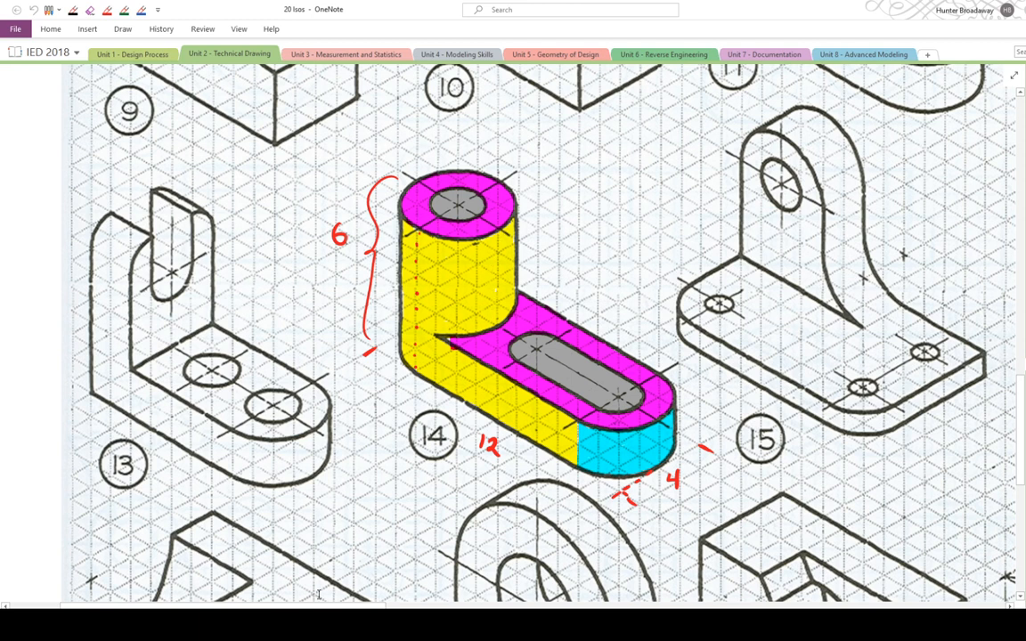
click(289, 623)
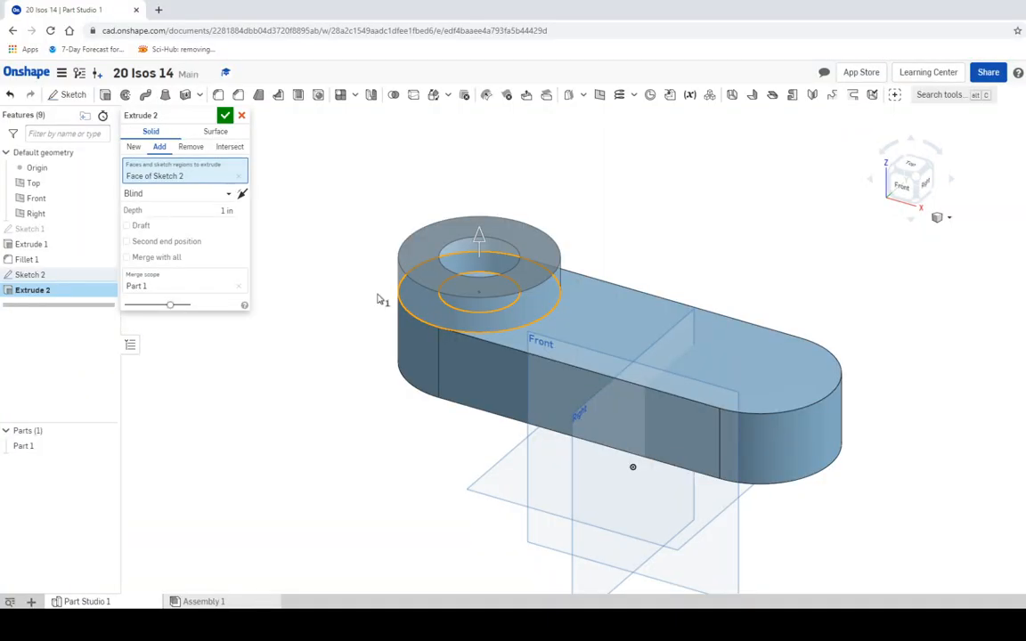
click(215, 212)
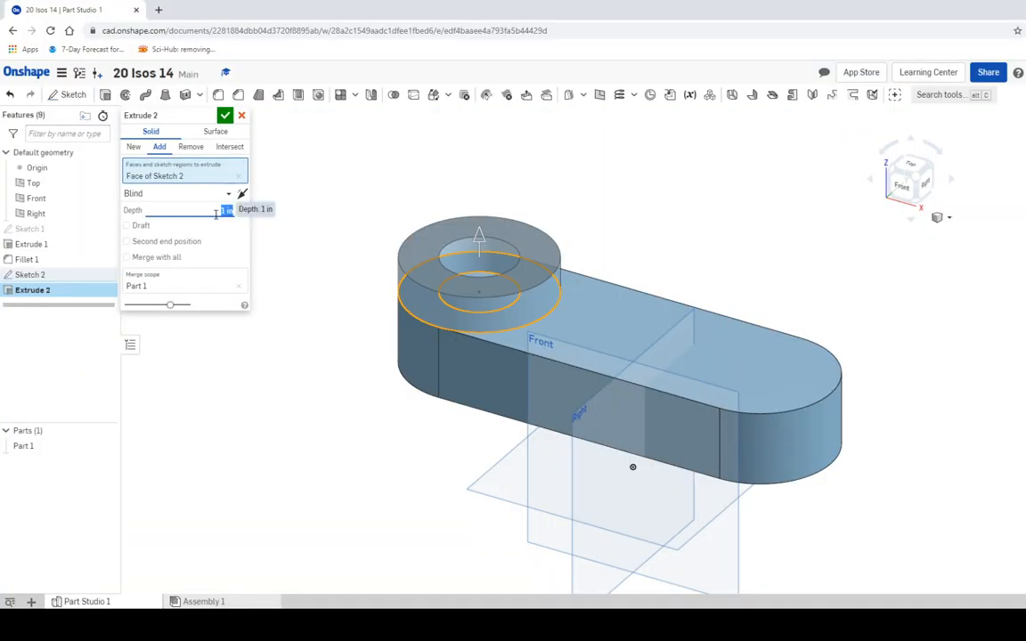
text(4)
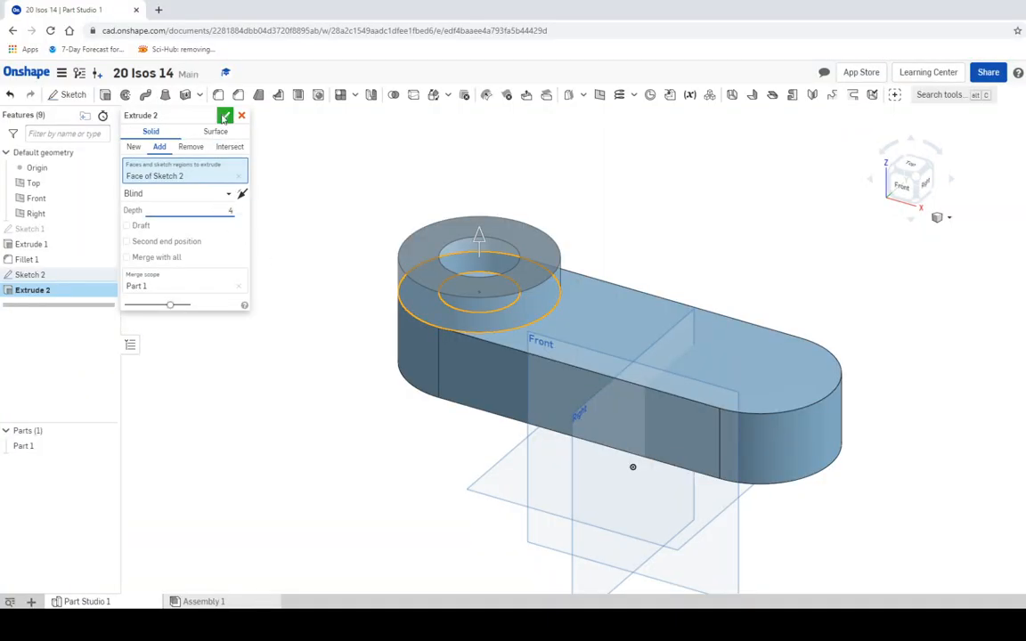
key(Return)
middle_drag(317, 240, 309, 341)
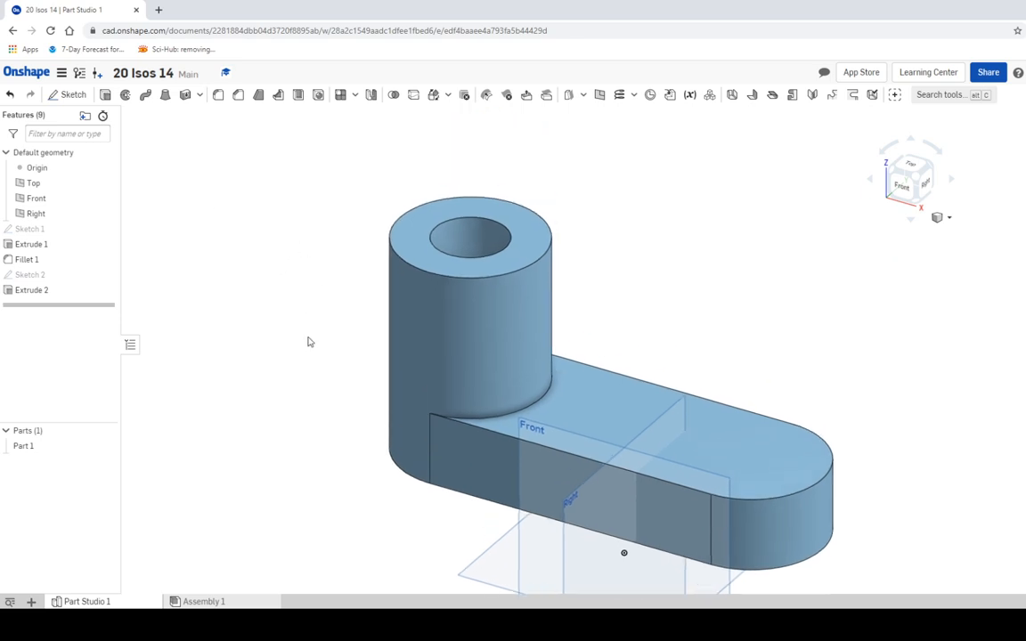
click(910, 168)
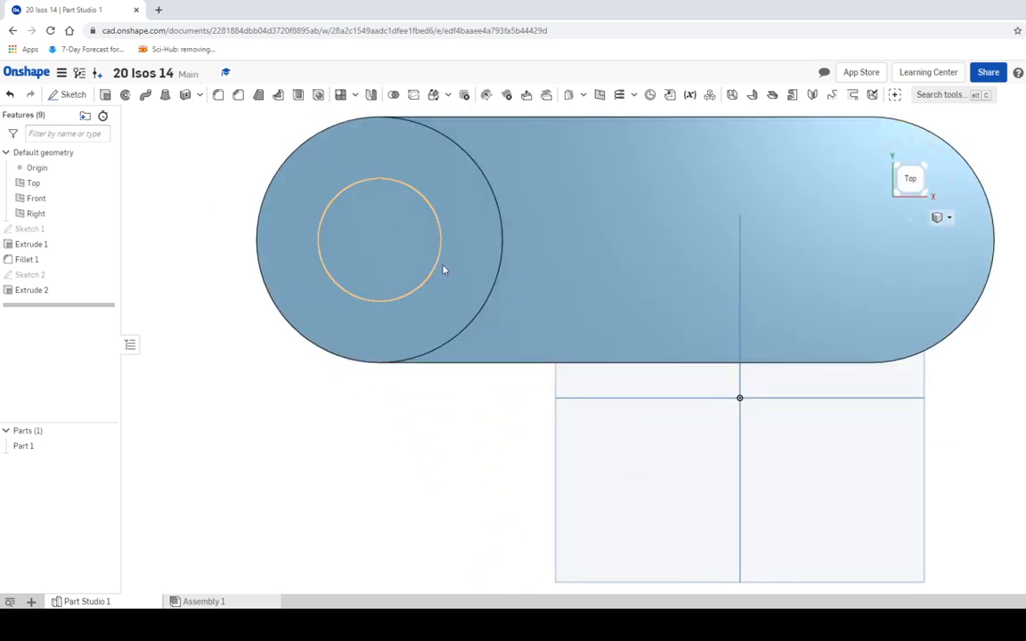
scroll(690, 286, down, 1)
scroll(689, 285, up, 1)
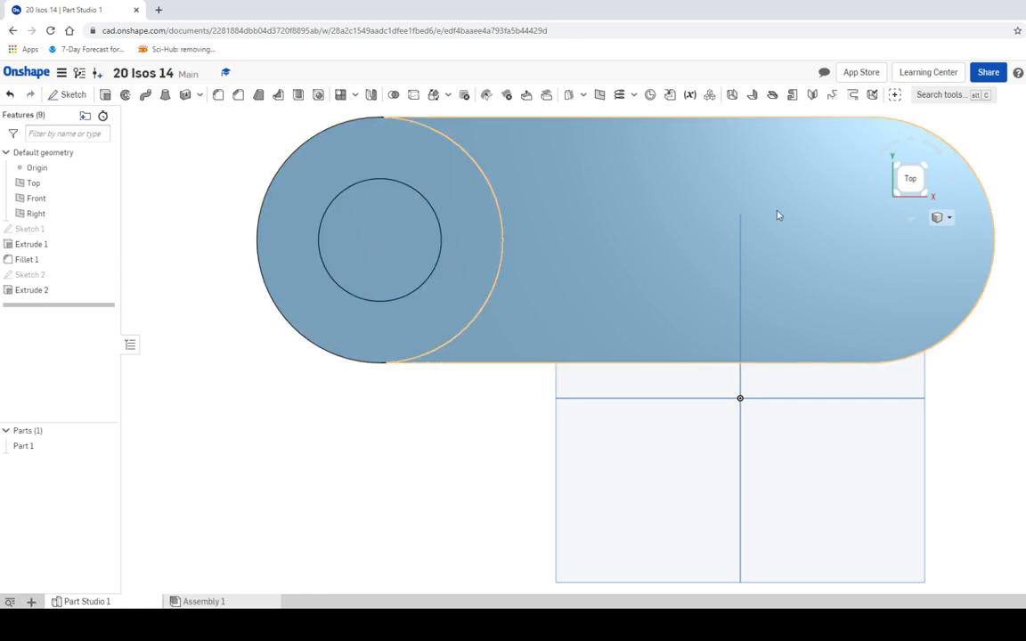
click(933, 198)
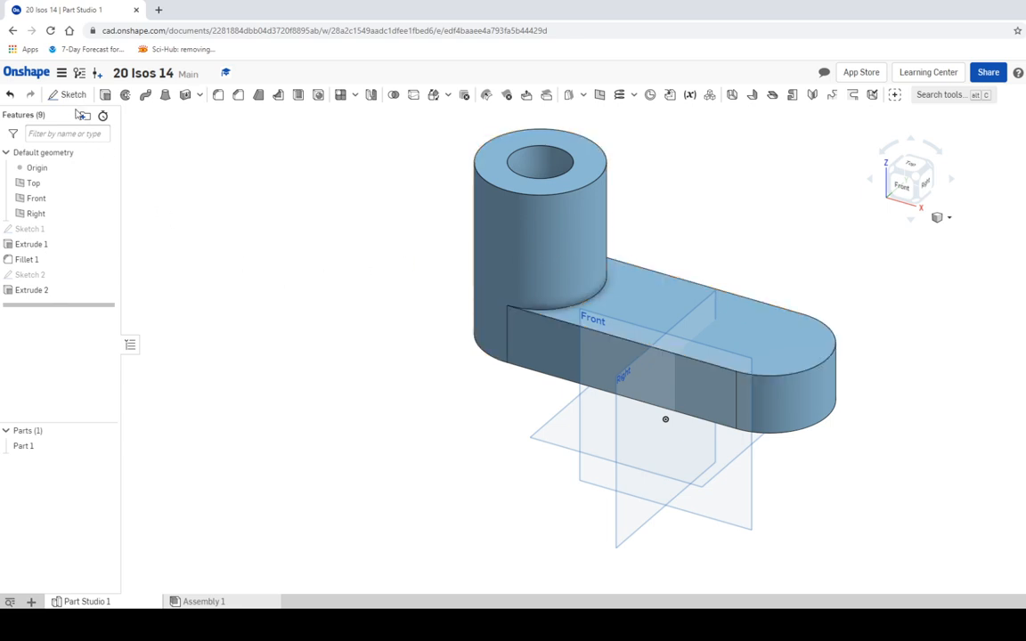
- Sketch on the base's exposed top face and draw a 4 in diameter circle concentric with the right rounded end
click(69, 96)
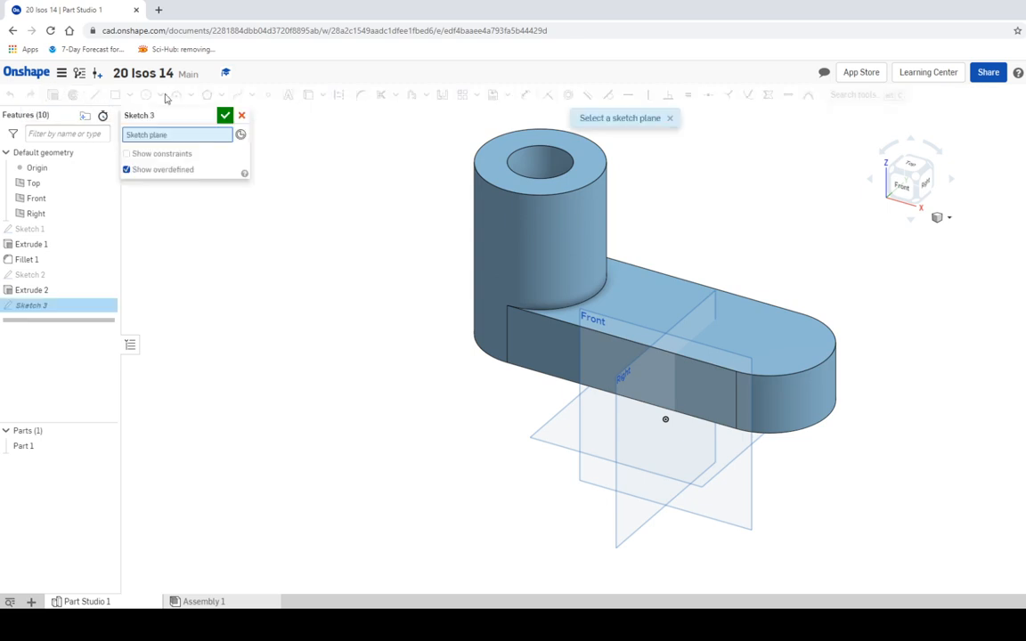
click(659, 304)
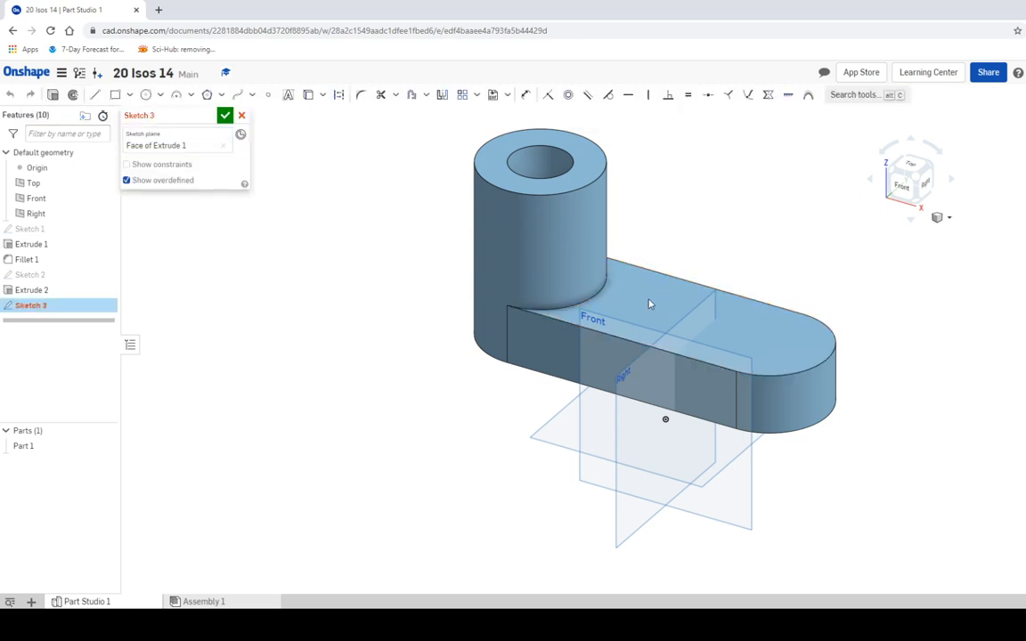
click(921, 166)
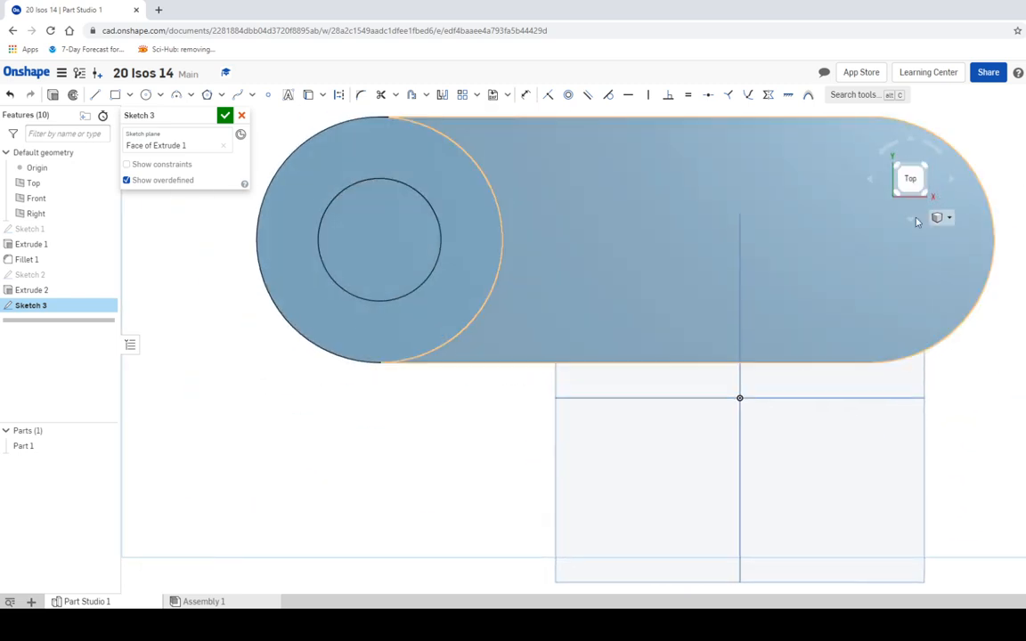
middle_drag(880, 250, 763, 345)
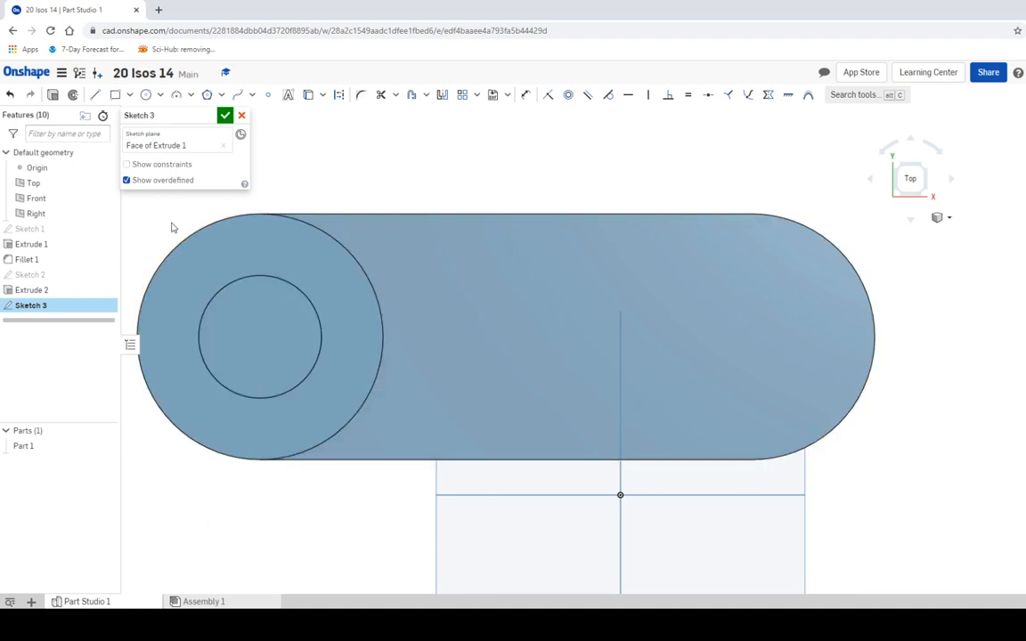
click(146, 95)
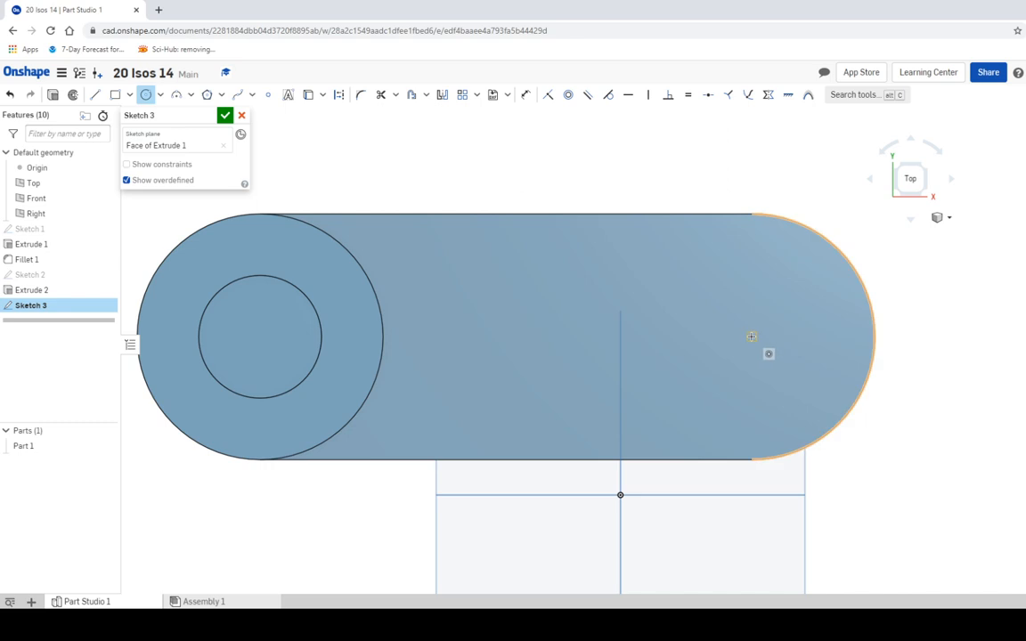
click(752, 337)
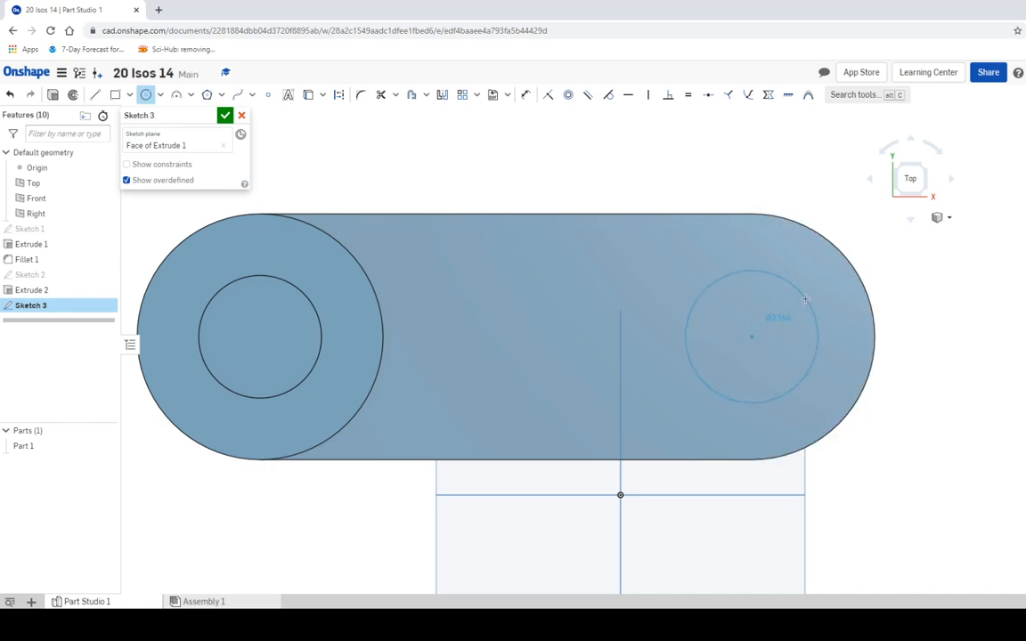
click(805, 299)
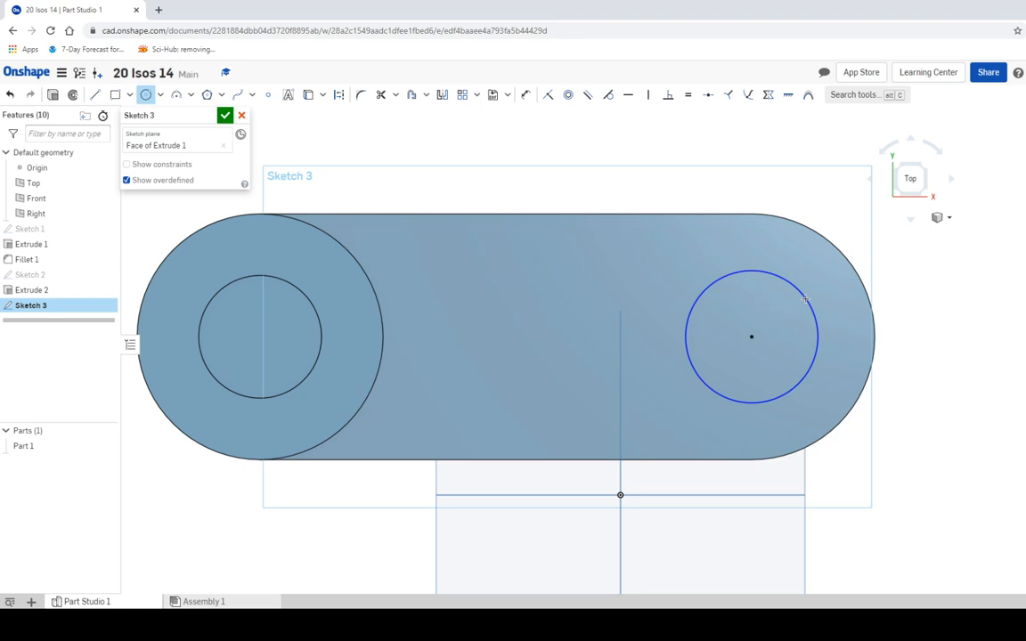
text(4)
key(Return)
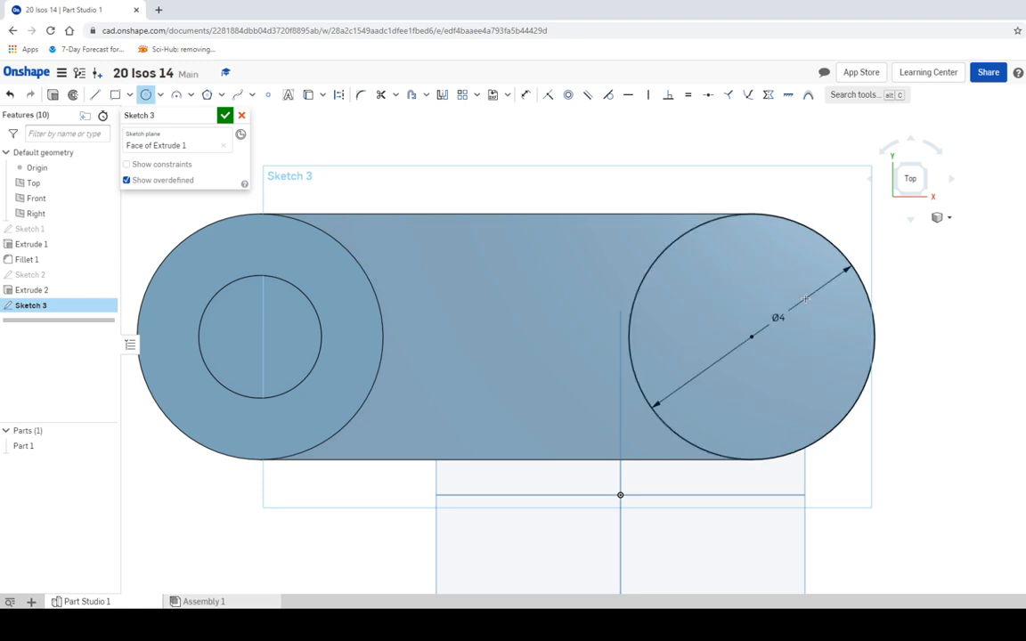
right_click(467, 348)
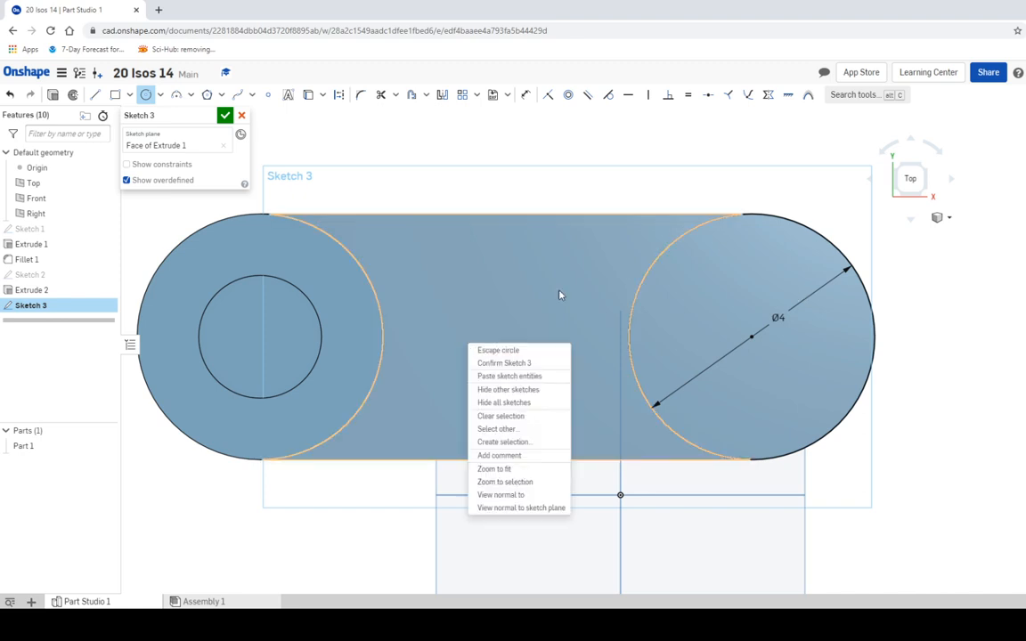
- Check the slot's width on the reference drawing and set the diameter of the circle at the base's right end to 2 in
key(Escape)
right_click(697, 326)
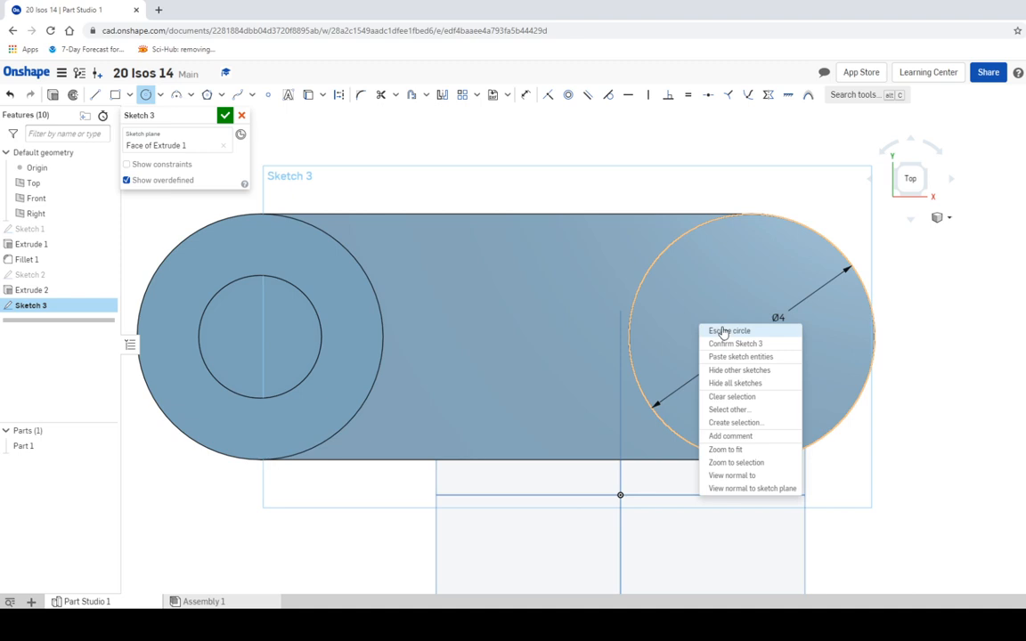
click(713, 330)
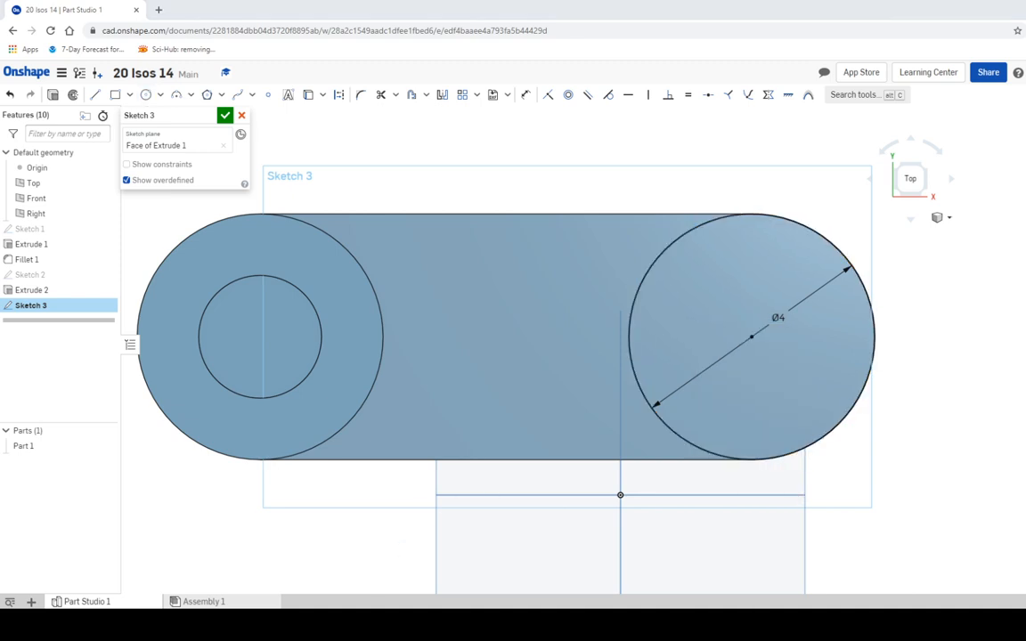
key(alt+Tab)
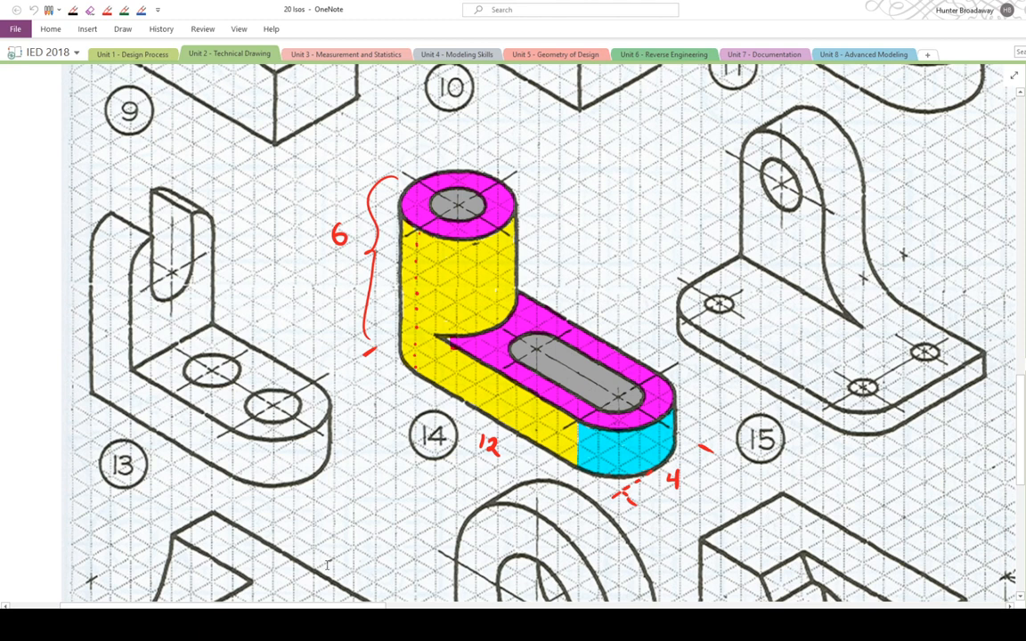
mouse_move(303, 624)
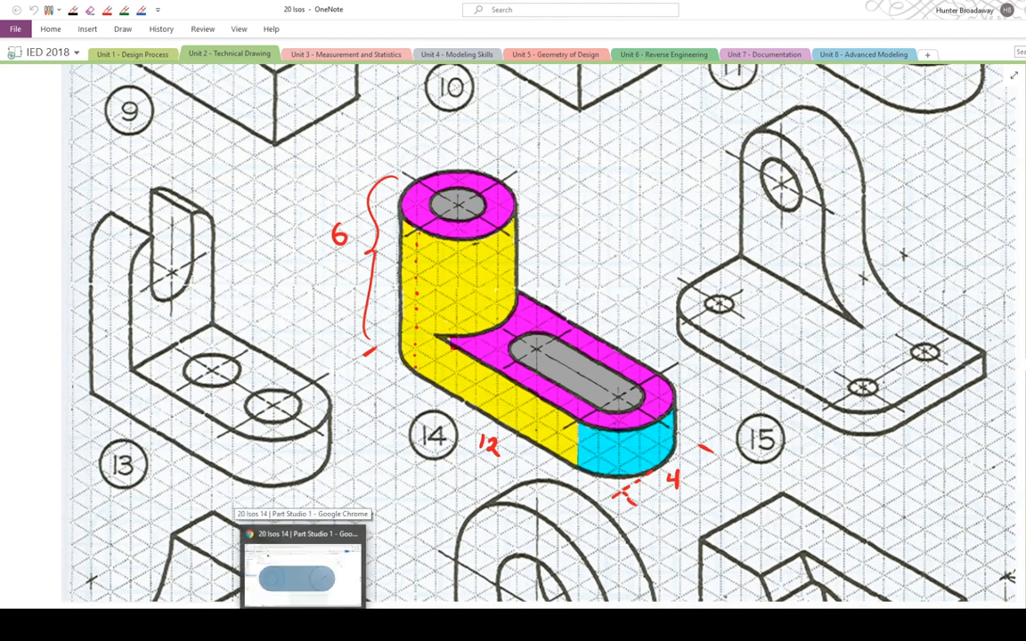
click(303, 570)
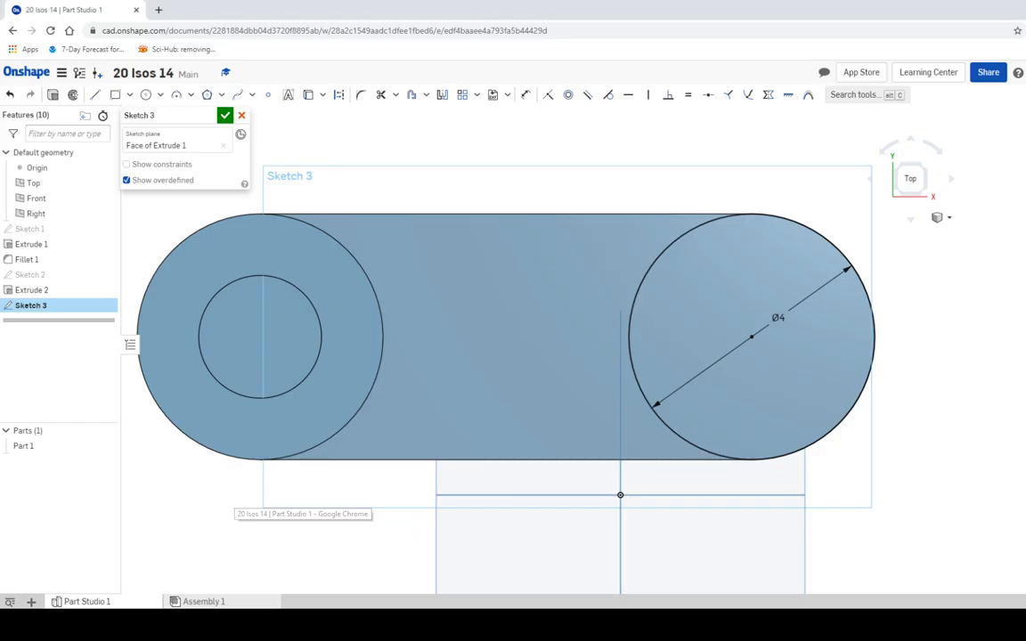
double_click(778, 316)
text(2)
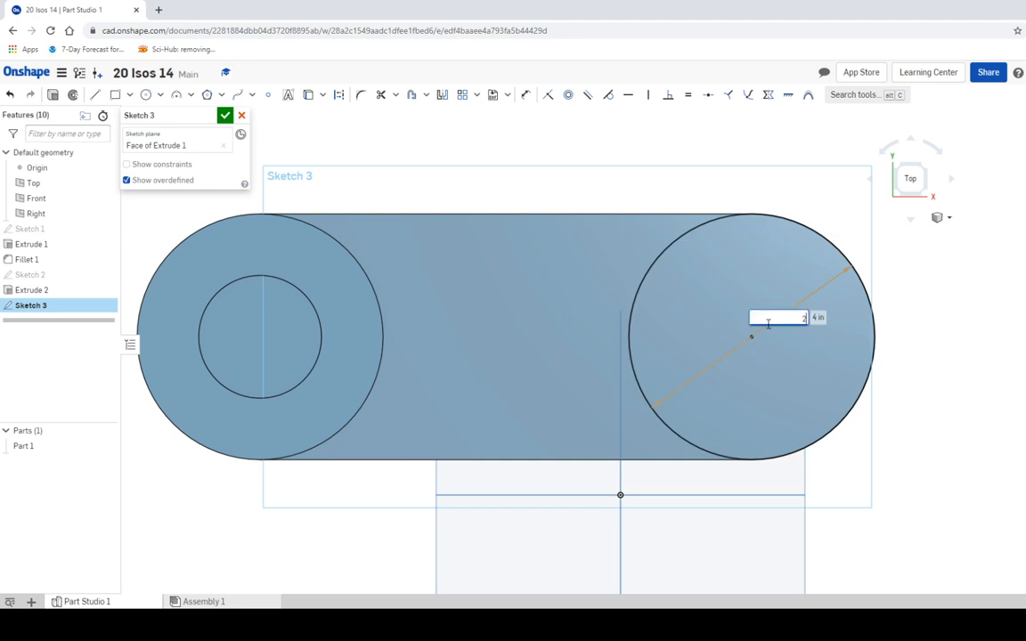
key(Return)
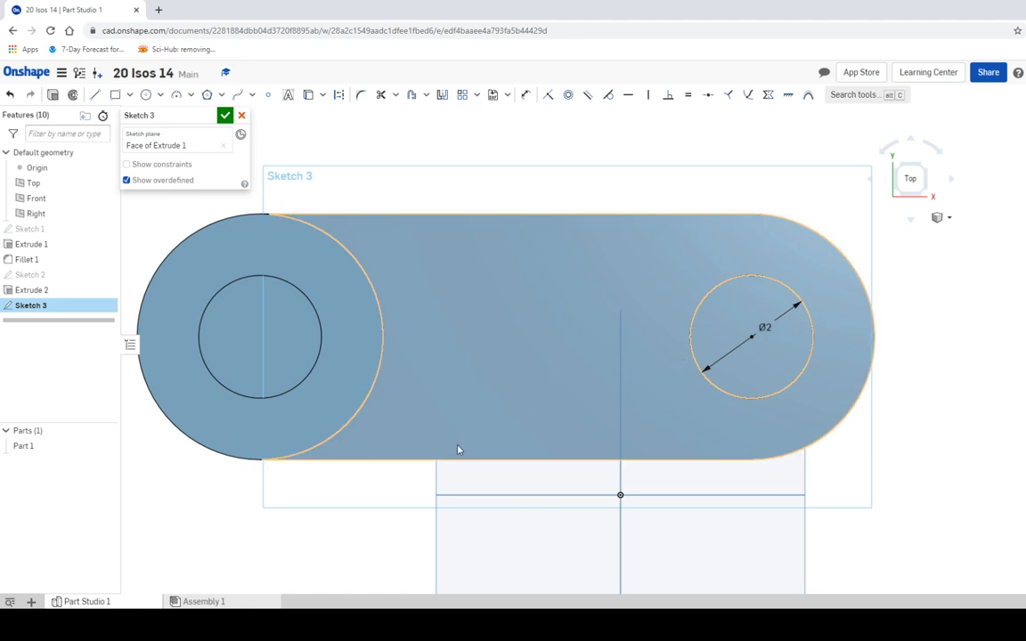
- Check the slot length on the reference drawing and draw a horizontal 4 in line leftward from the 2 in circle's center
key(alt+Tab)
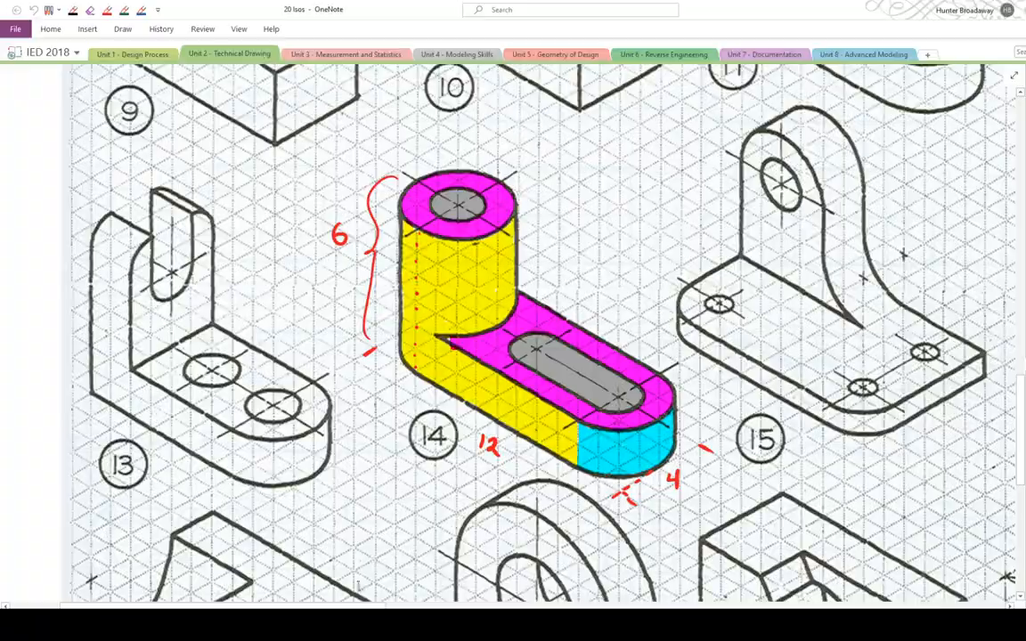
key(alt+Tab)
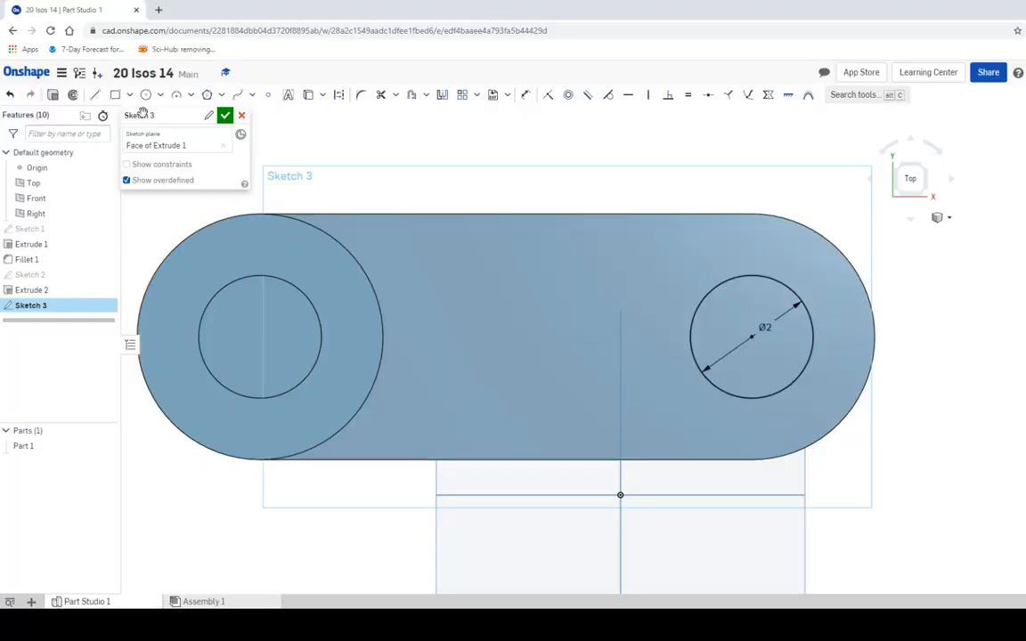
click(96, 94)
click(753, 336)
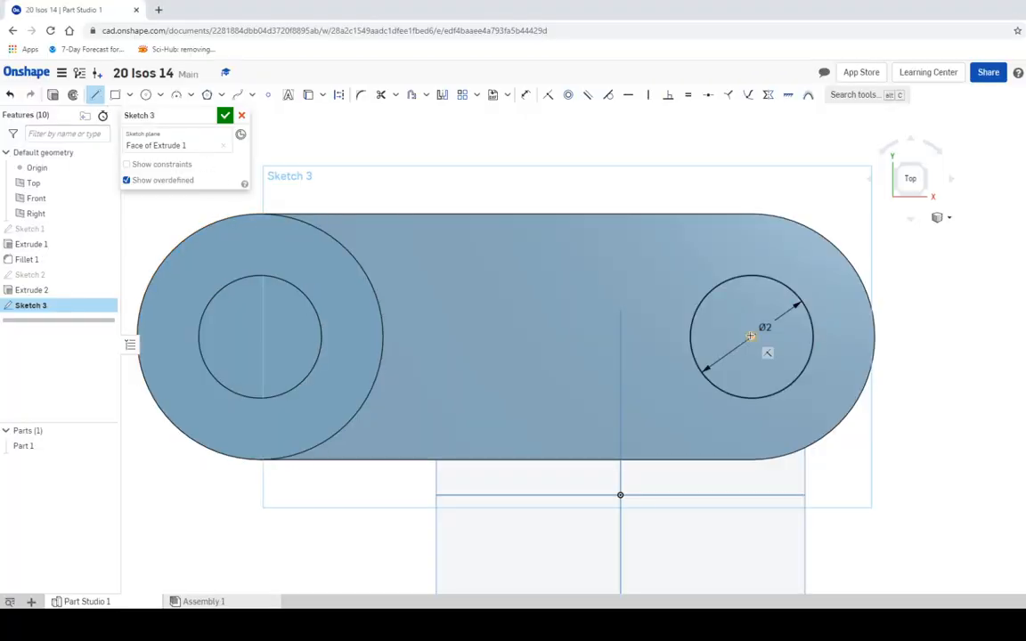
click(488, 336)
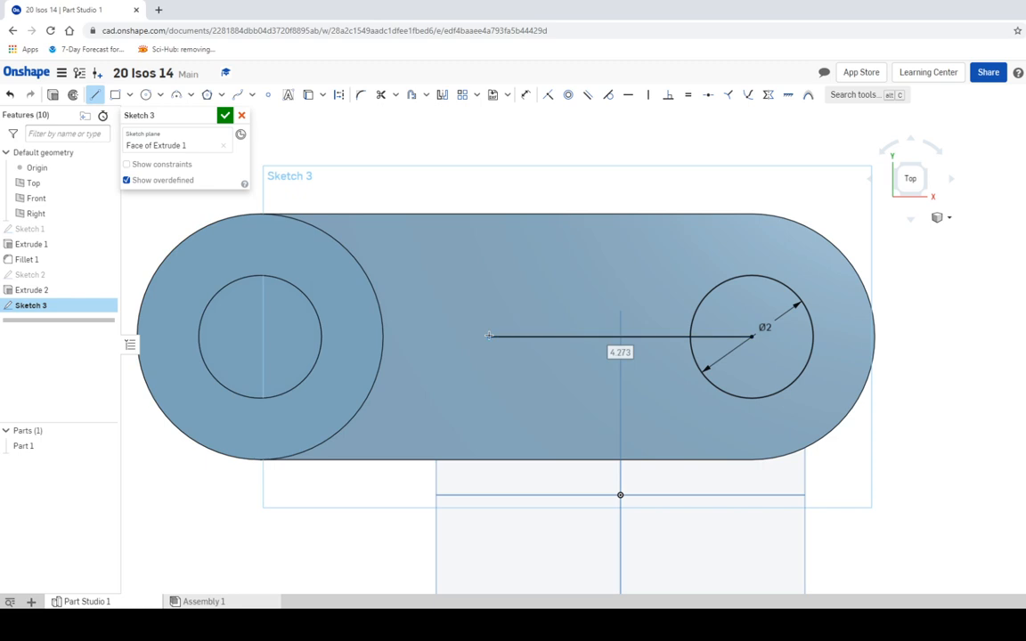
text(4)
key(Return)
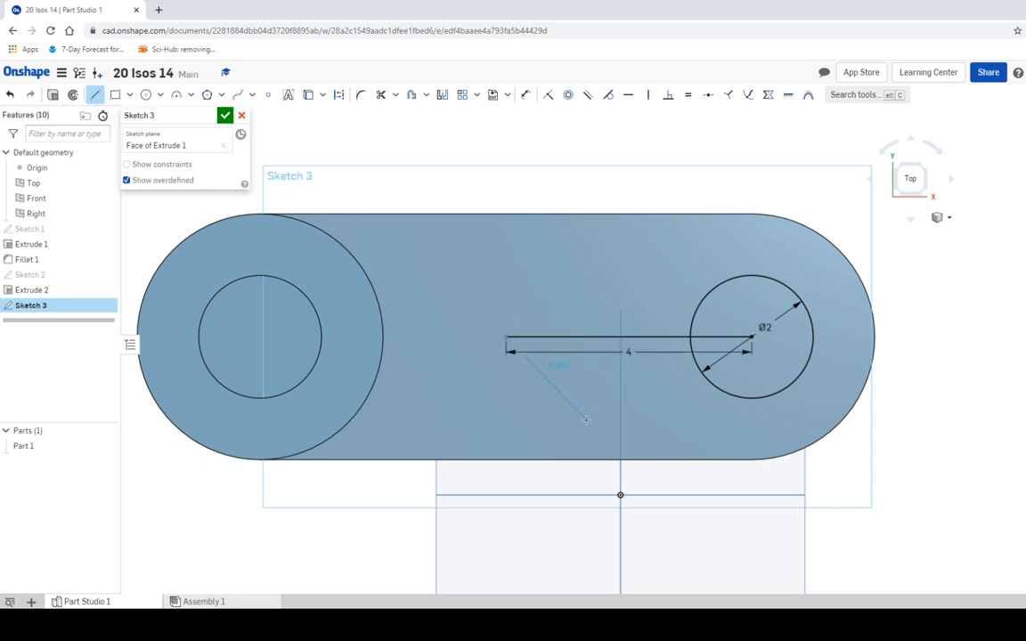
key(Escape)
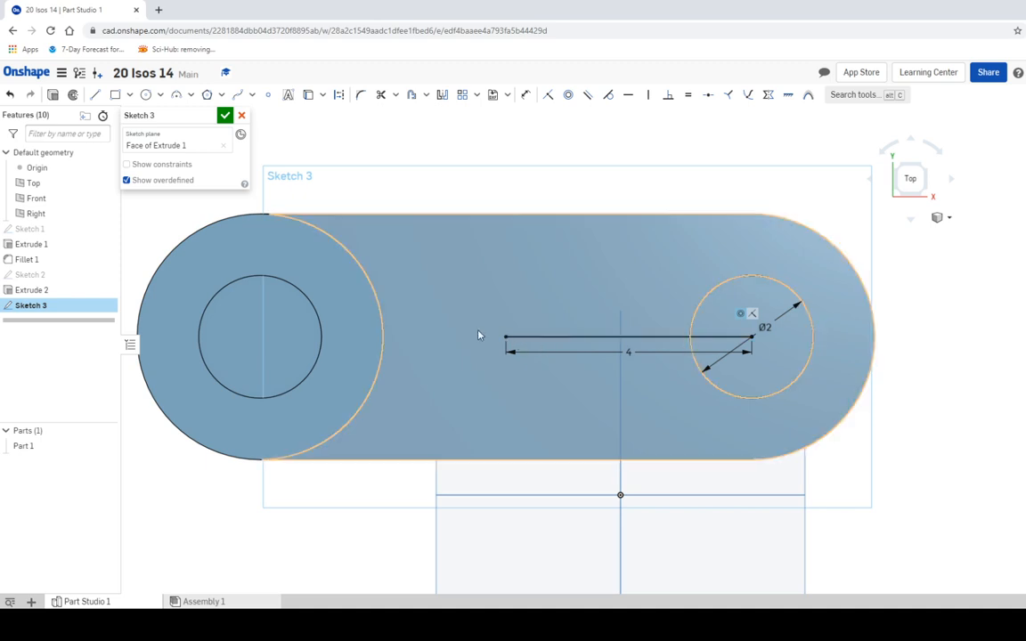
- Draw a 2 in diameter circle centered on the left end of the 4 in line
click(146, 94)
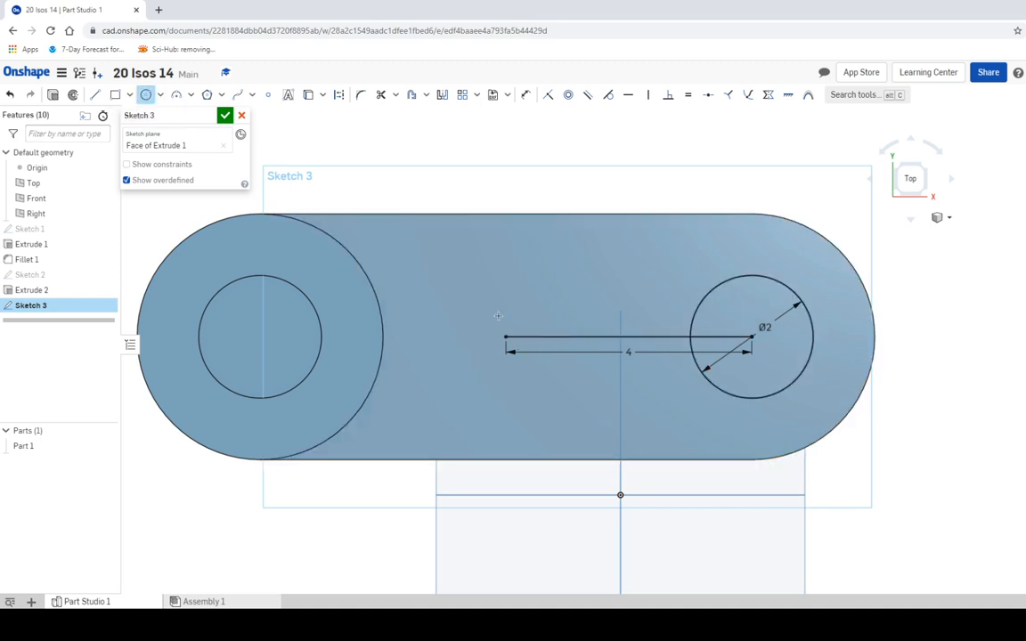
click(506, 337)
click(537, 285)
text(2)
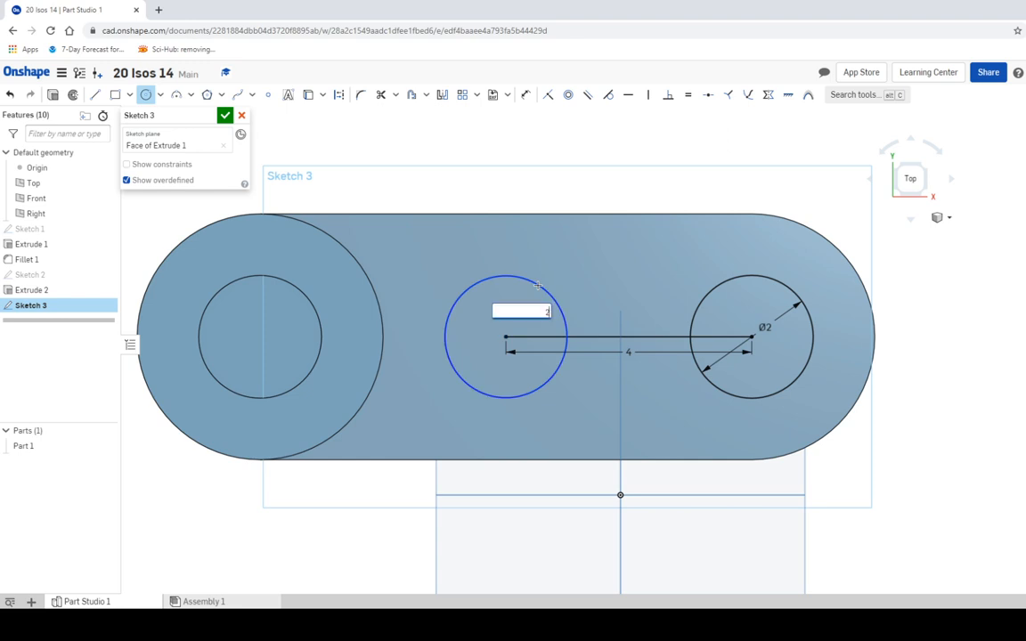
key(Return)
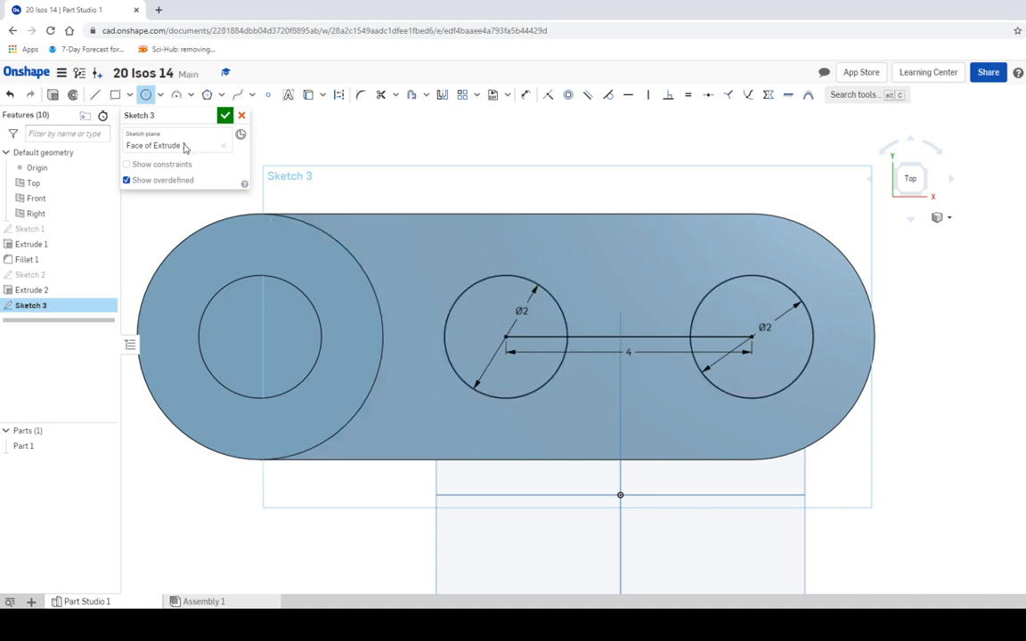
click(117, 98)
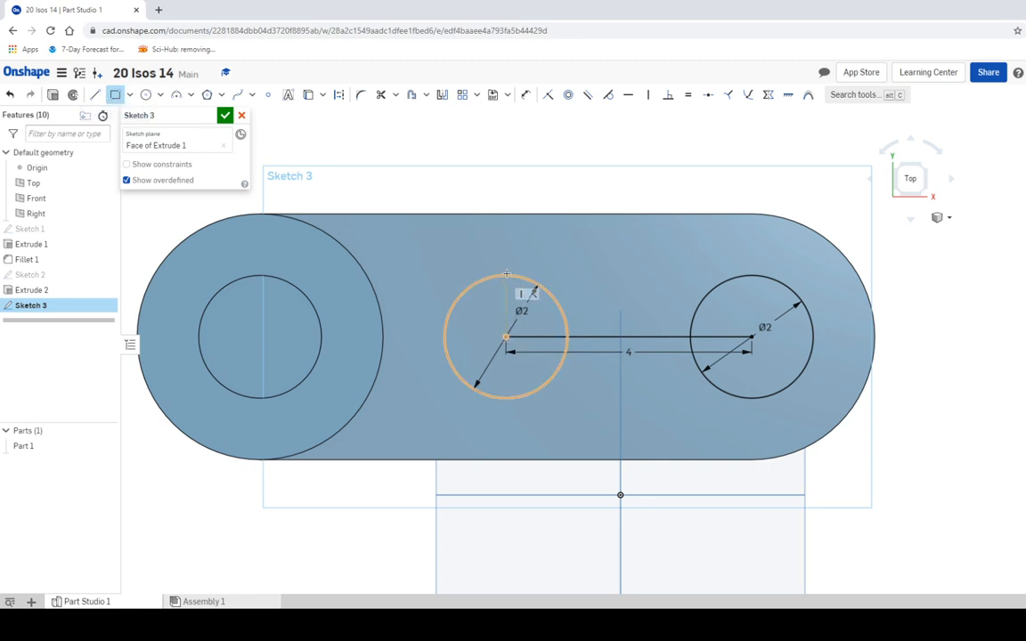
right_click(401, 253)
key(Escape)
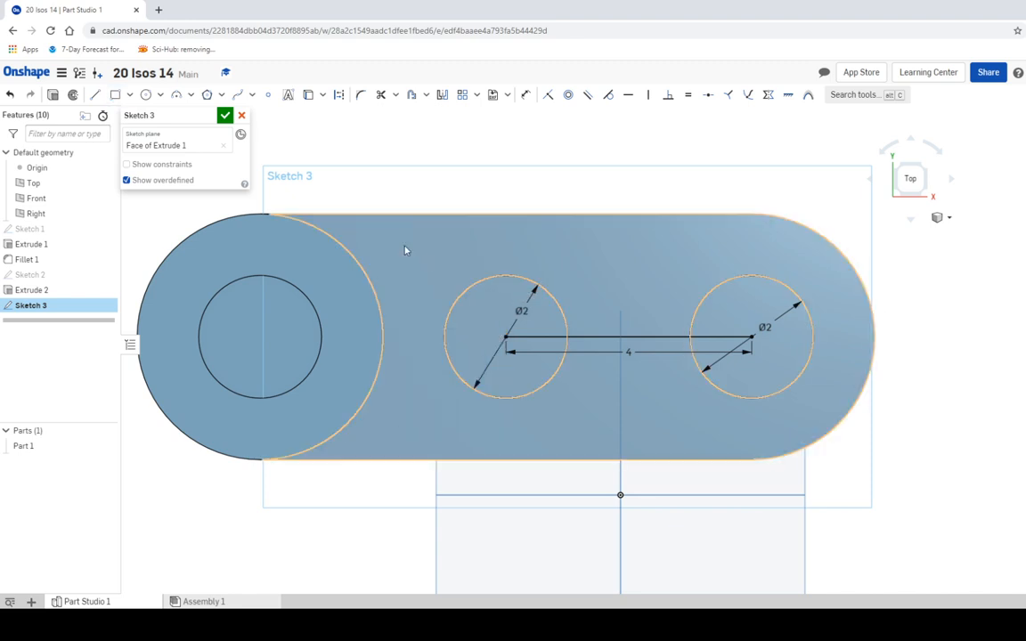
- Draw a center point rectangle 4 in long and 2 in high, centered on the midpoint of the line between the two circles
click(130, 95)
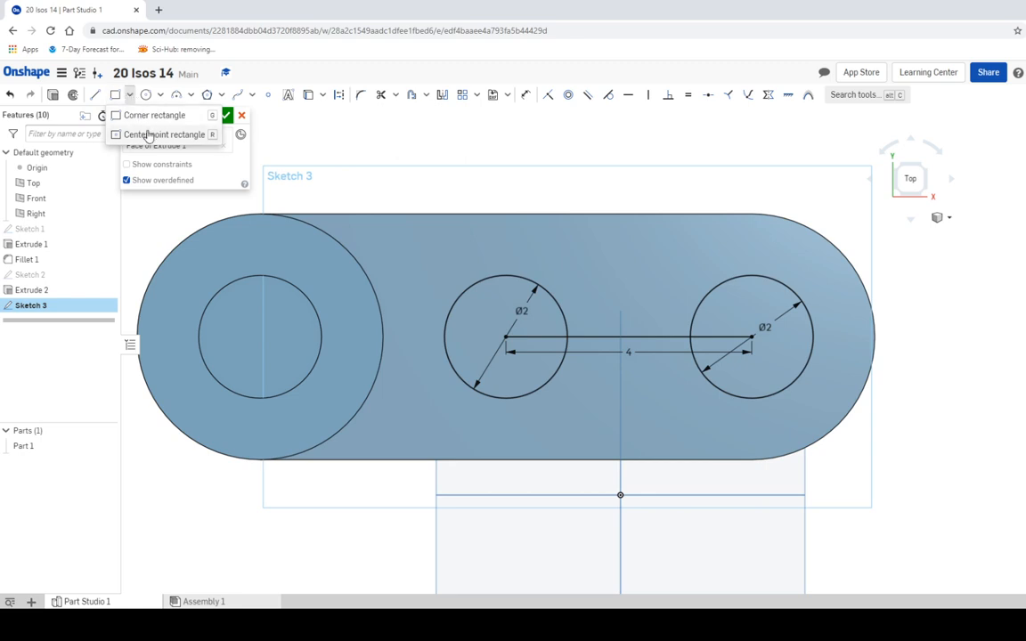
click(143, 135)
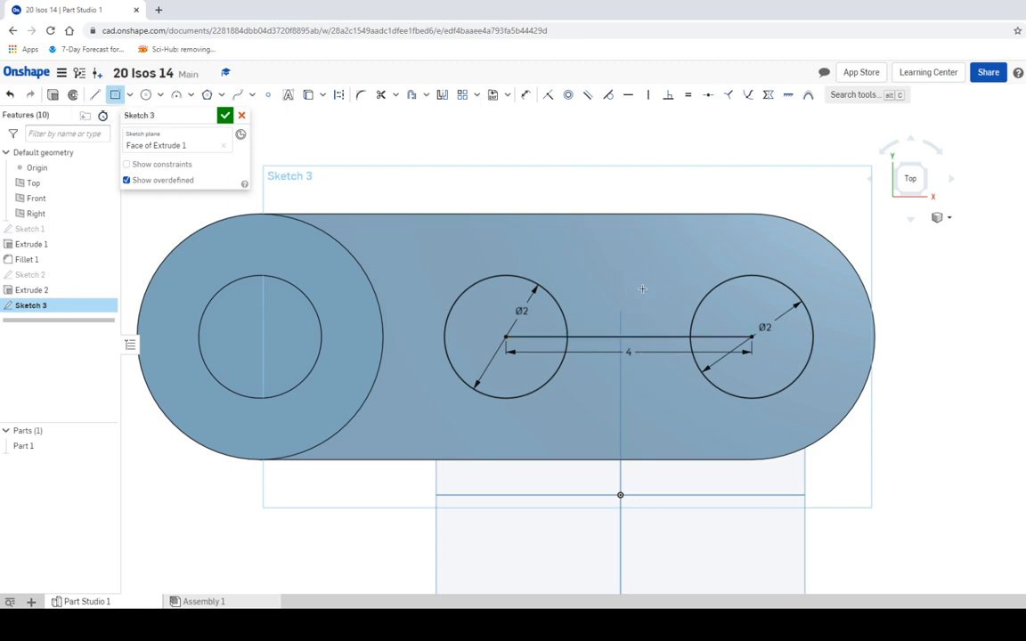
click(628, 337)
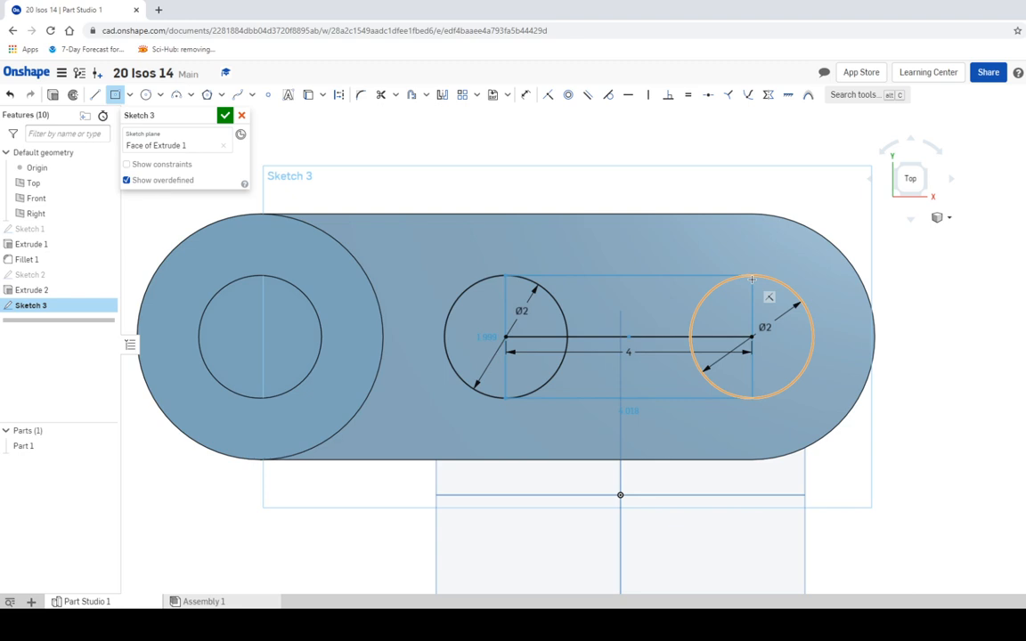
click(752, 279)
text(4)
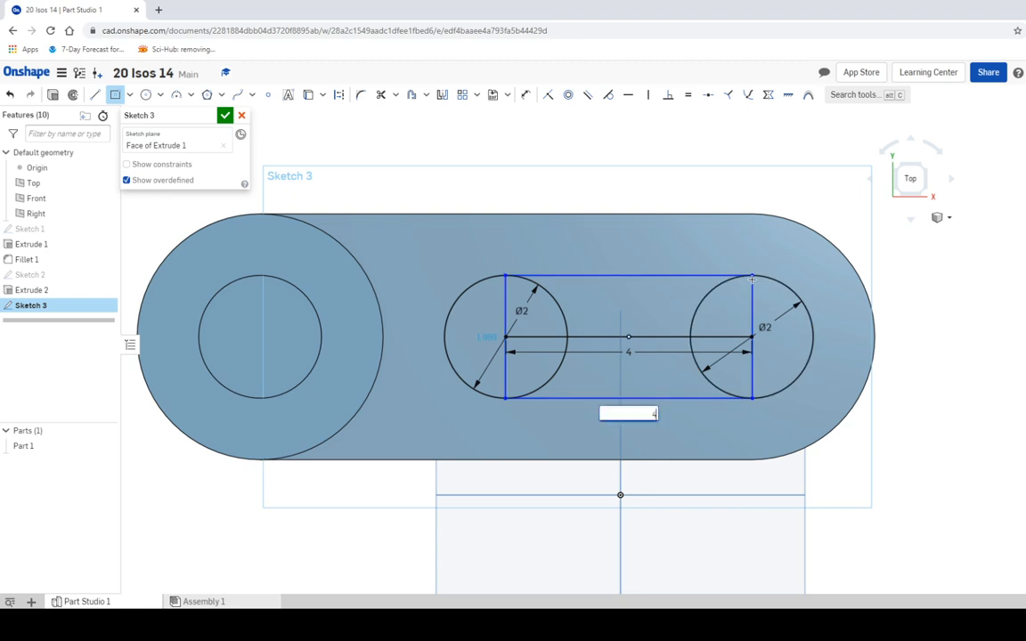
key(Tab)
text(2)
key(Return)
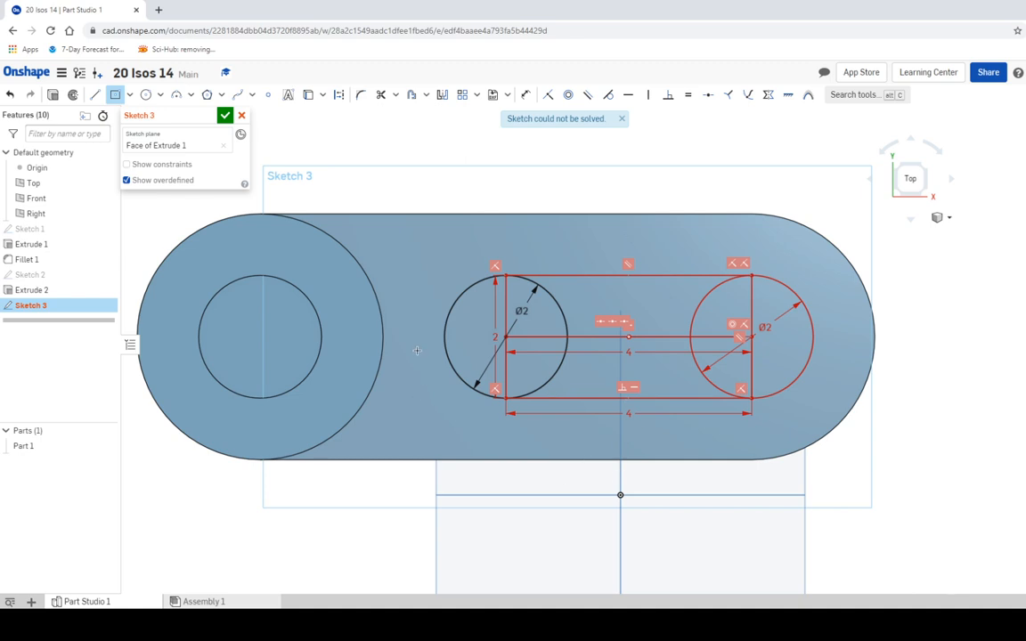
right_click(399, 303)
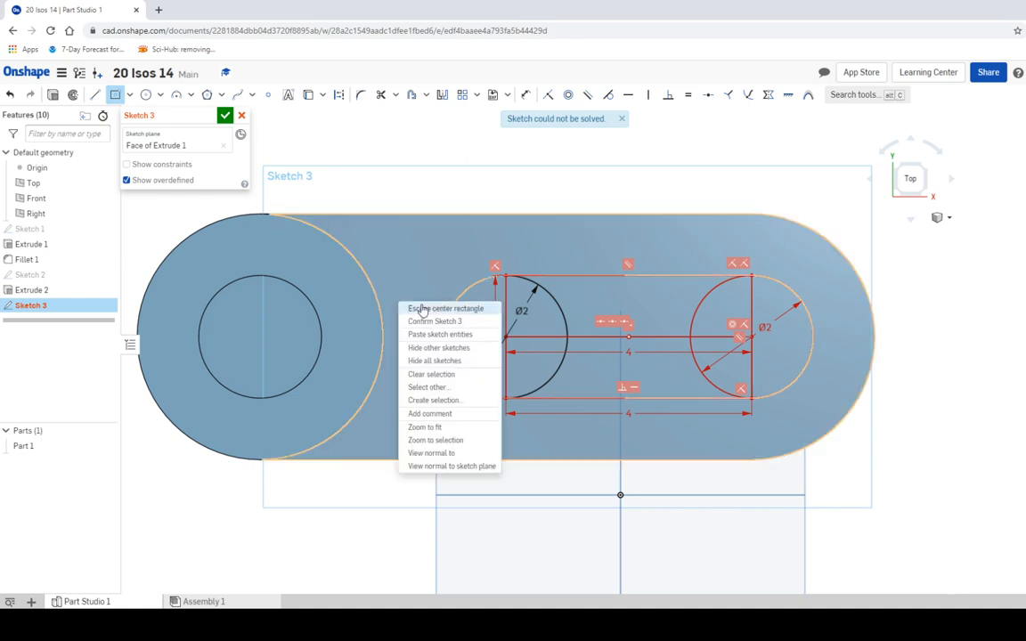
click(422, 309)
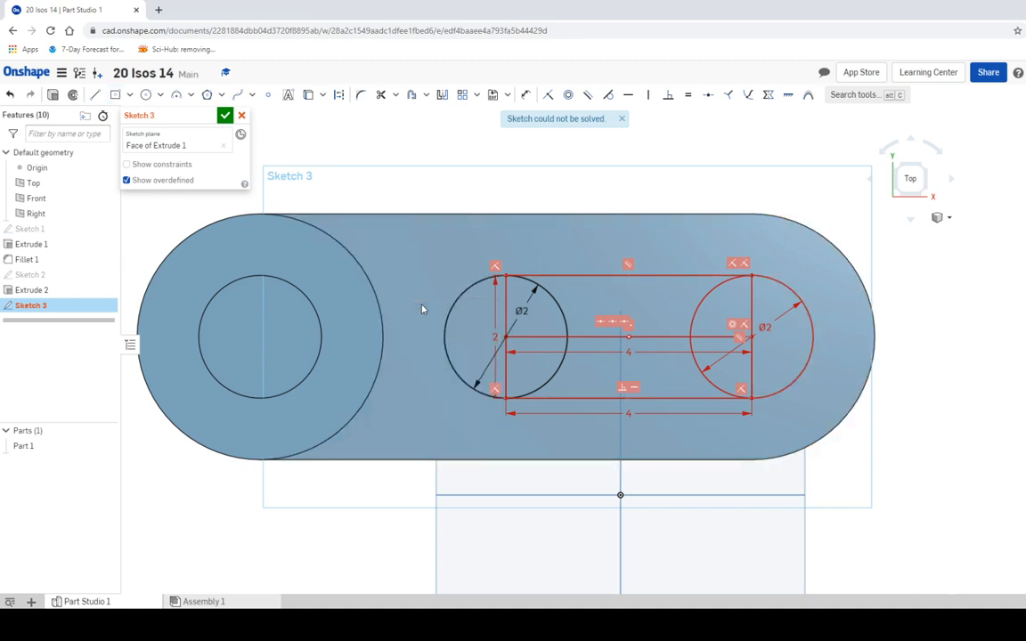
- Trim away the inner halves of both 2 in circles inside the rectangle
click(381, 96)
click(552, 308)
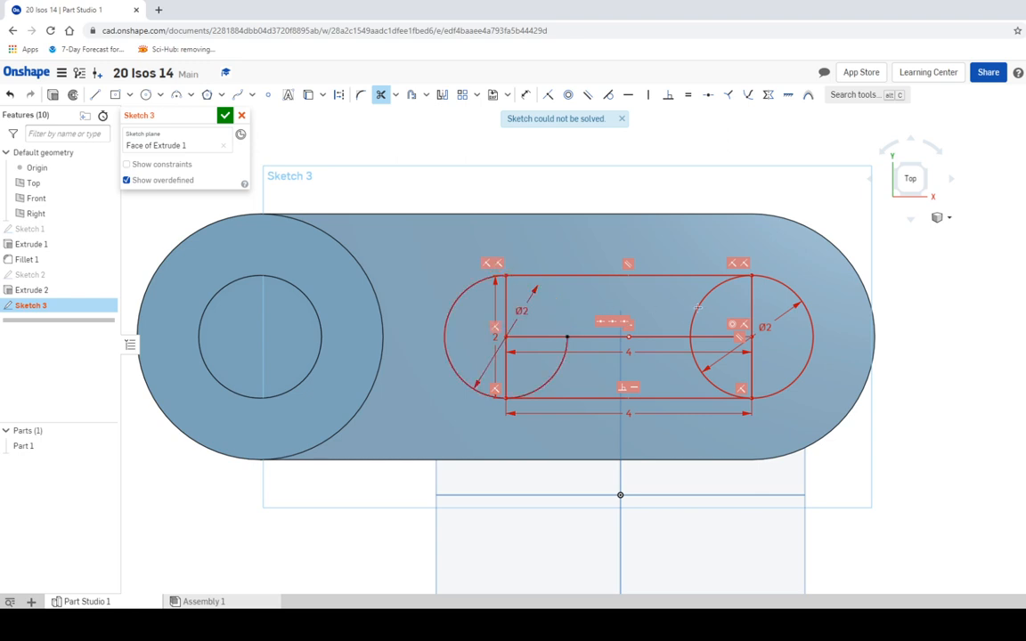
click(700, 308)
click(707, 376)
click(554, 375)
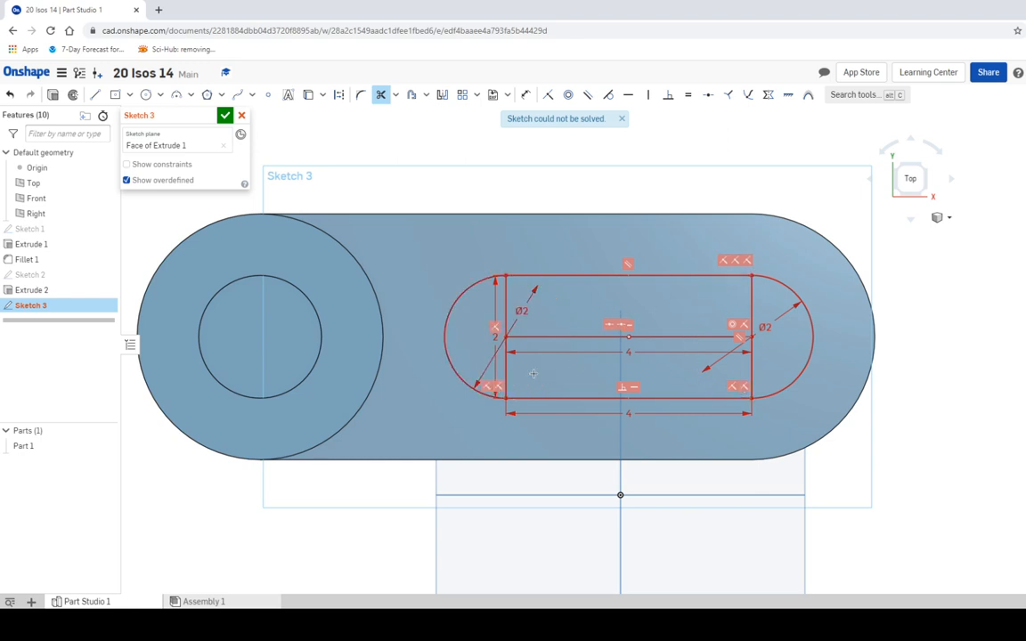
- Trim the rectangle's two short sides and the center line, leaving only the slot outline
click(507, 373)
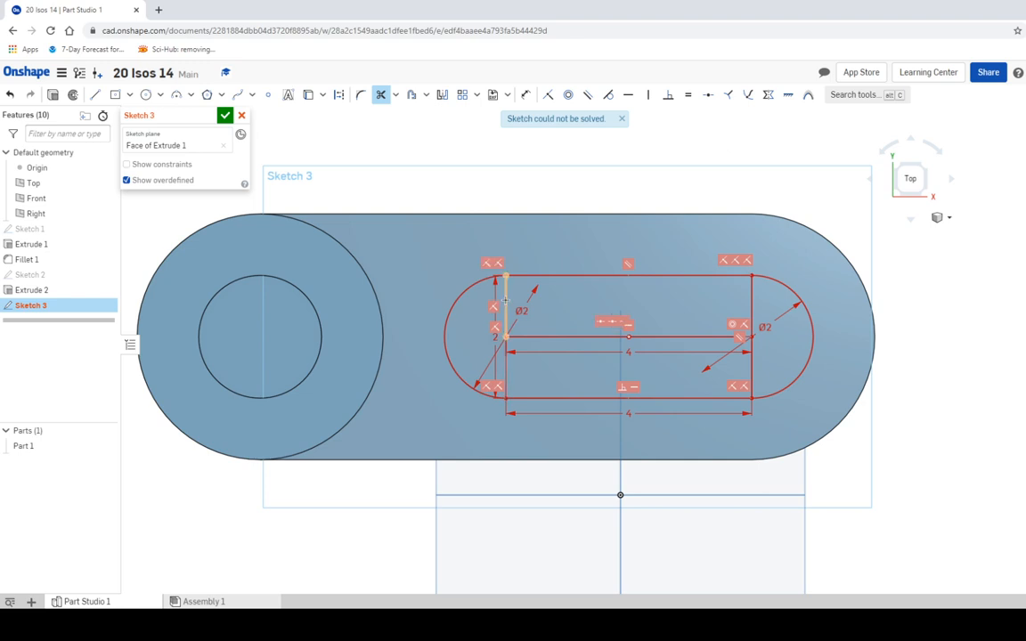
click(507, 303)
click(754, 307)
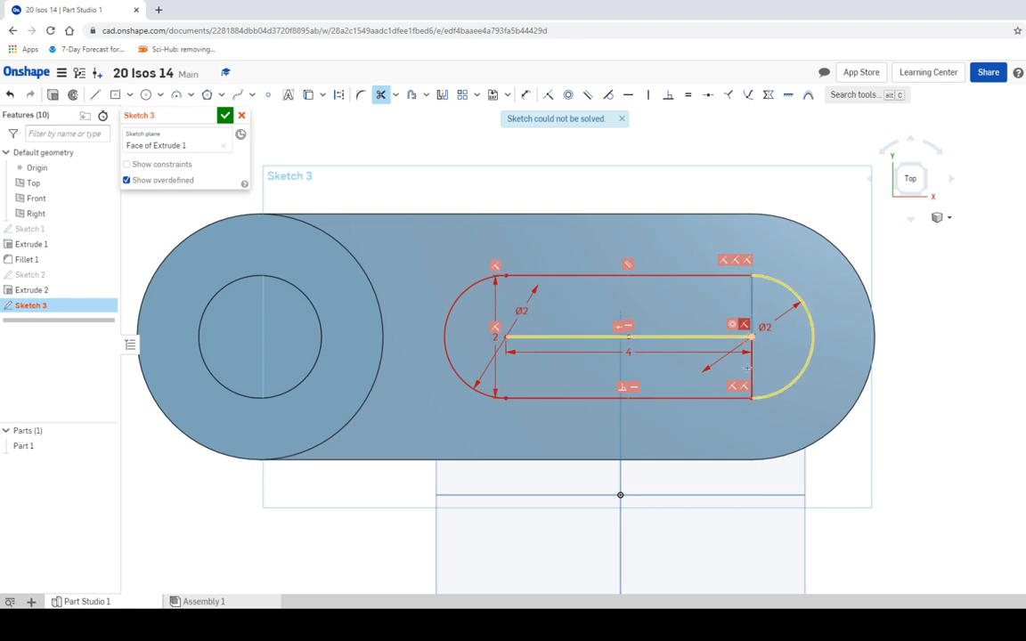
click(754, 363)
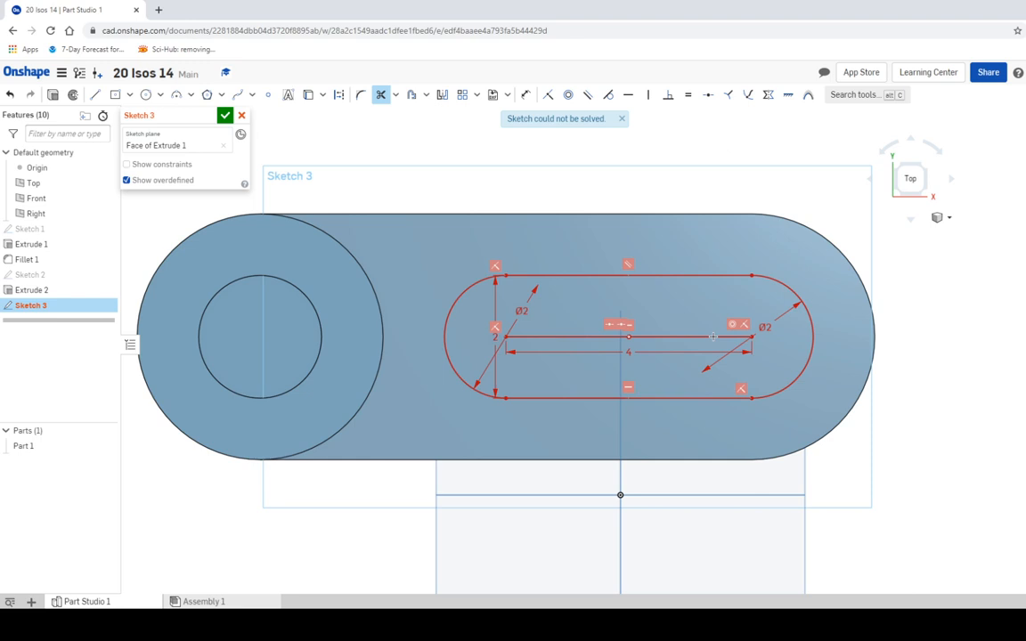
click(648, 337)
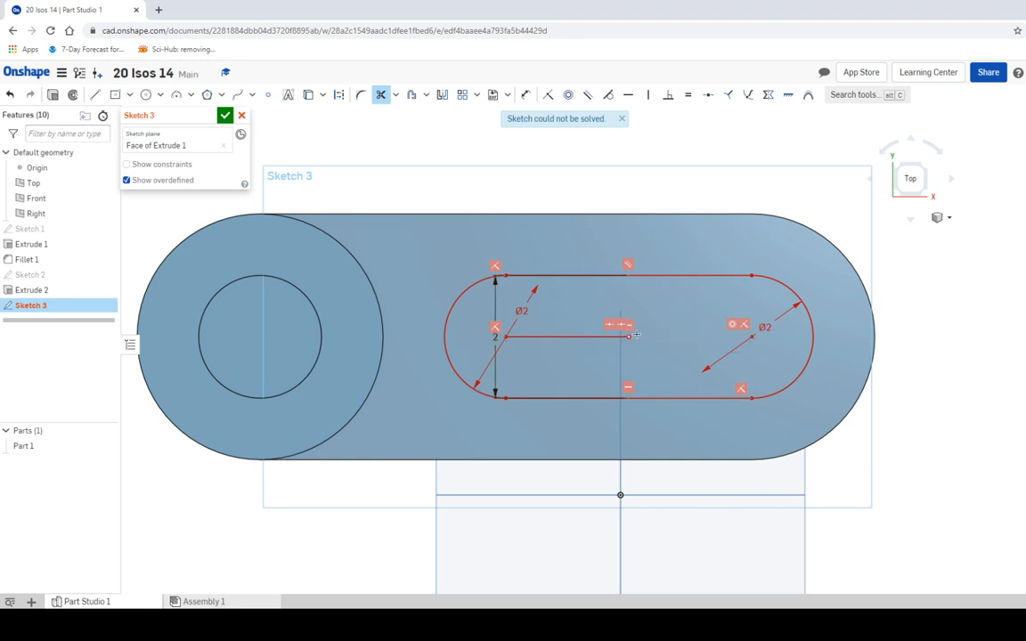
click(578, 338)
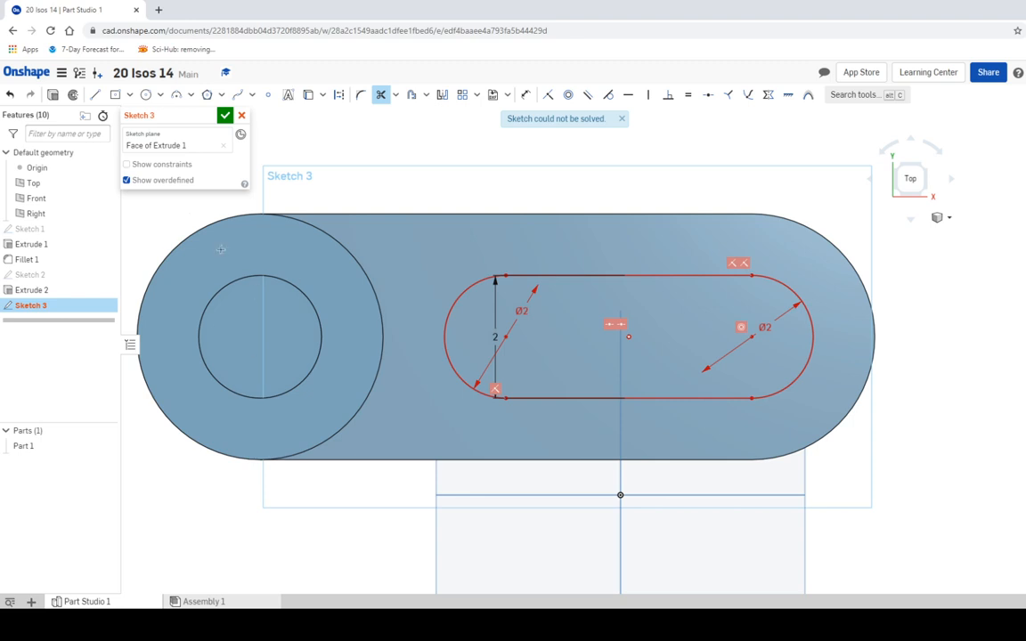
- Draw a 2 in diameter circle centered on the cylinder's existing hole and finish the sketch
click(144, 95)
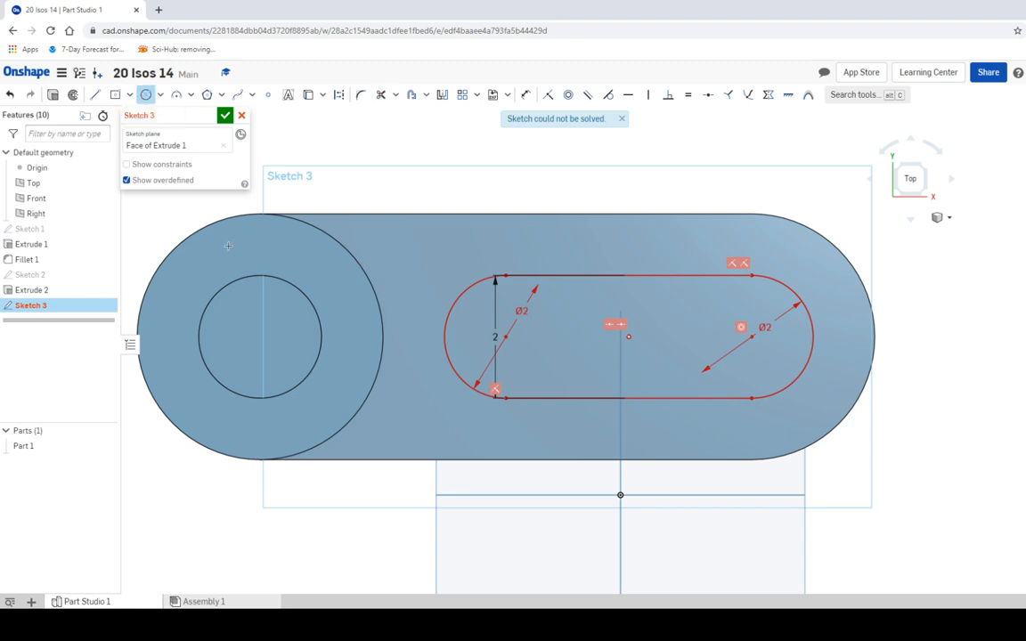
click(259, 337)
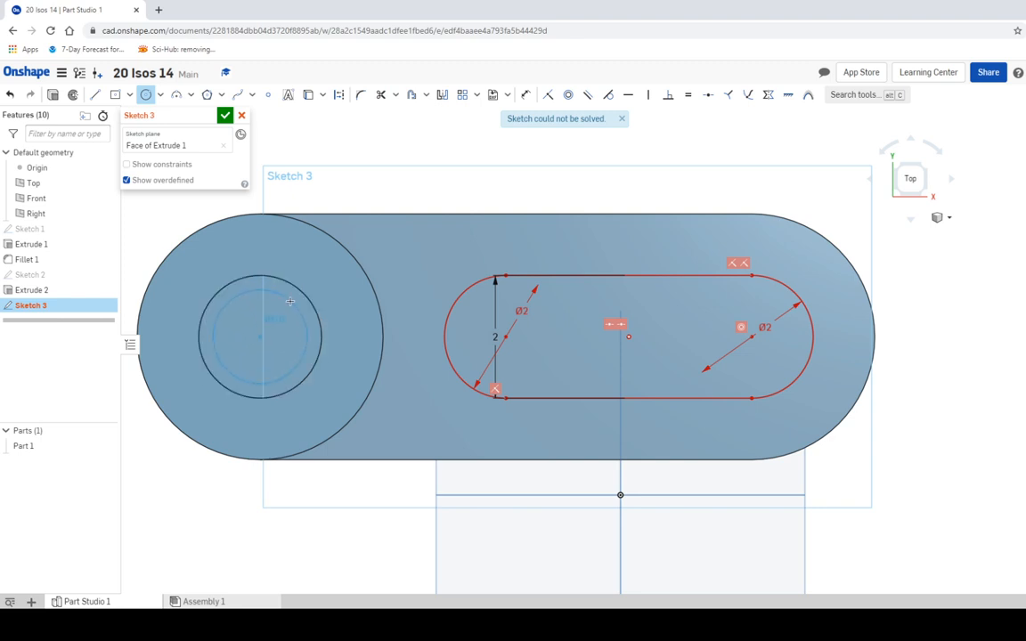
text(2)
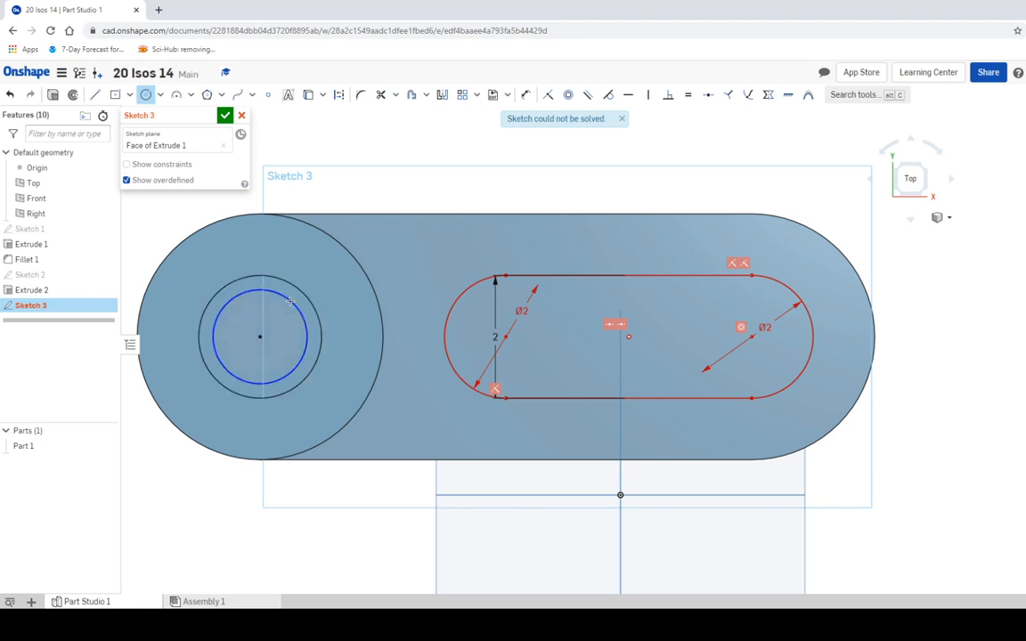
key(Return)
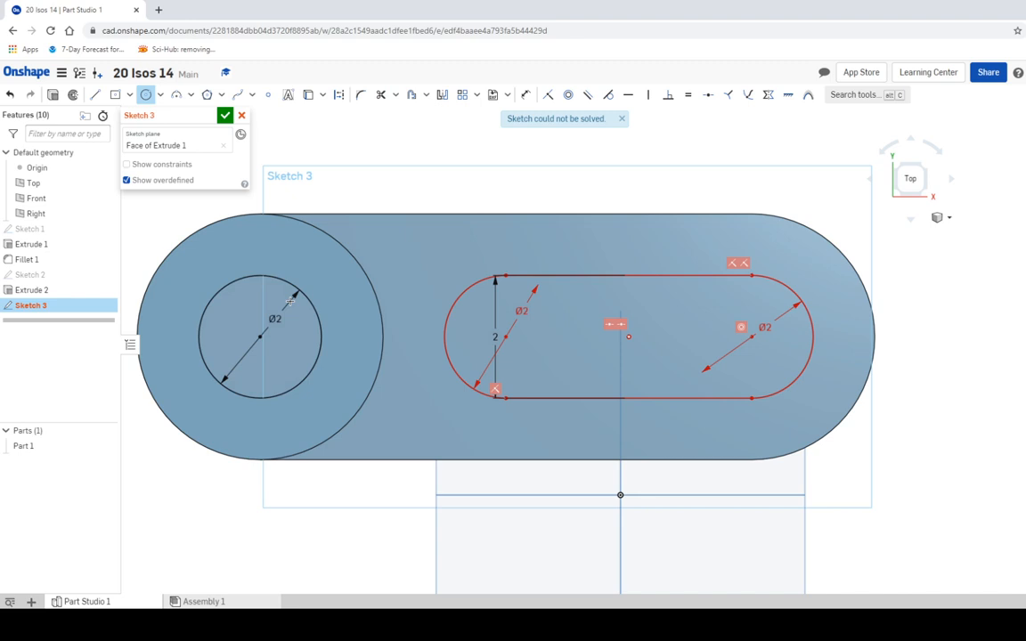
click(225, 117)
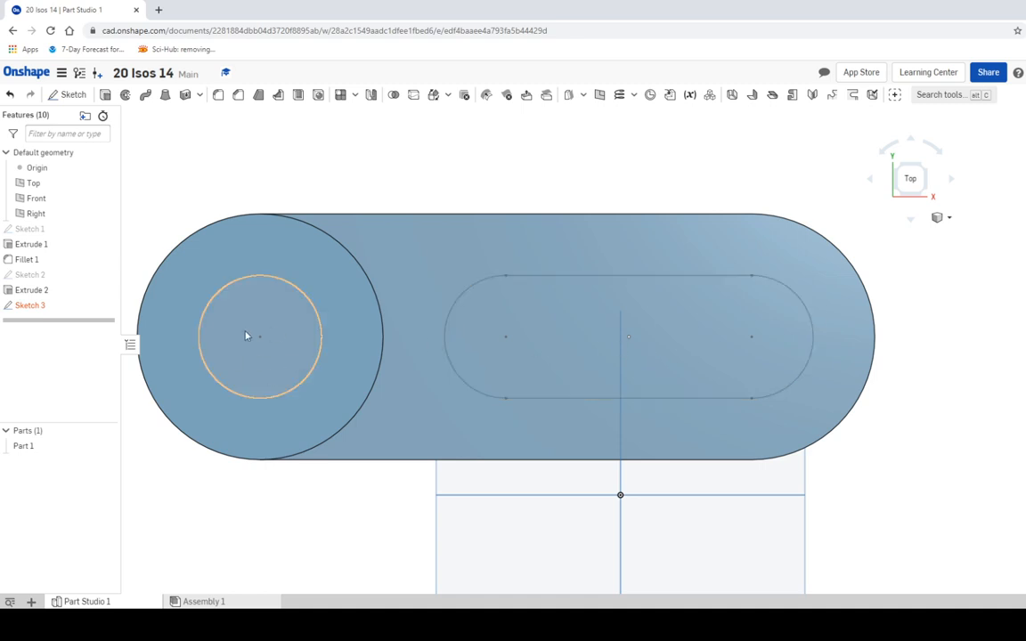
- Extrude the slot and hole circle regions as a blind Remove cut about 3.81 in deep, down through the base
click(923, 168)
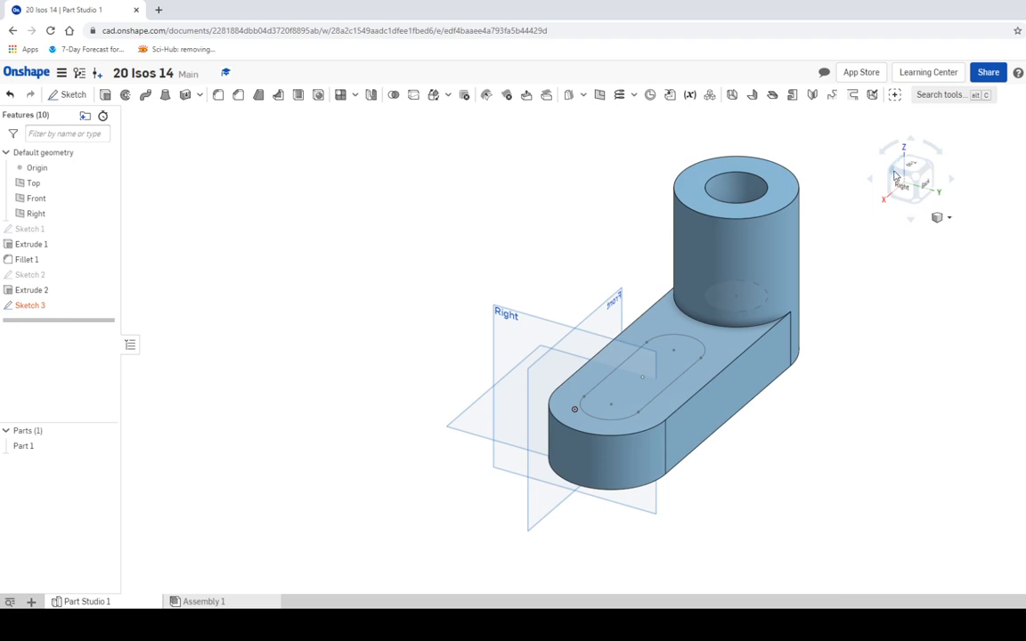
click(894, 174)
middle_drag(696, 227, 603, 309)
scroll(603, 314, up, 2)
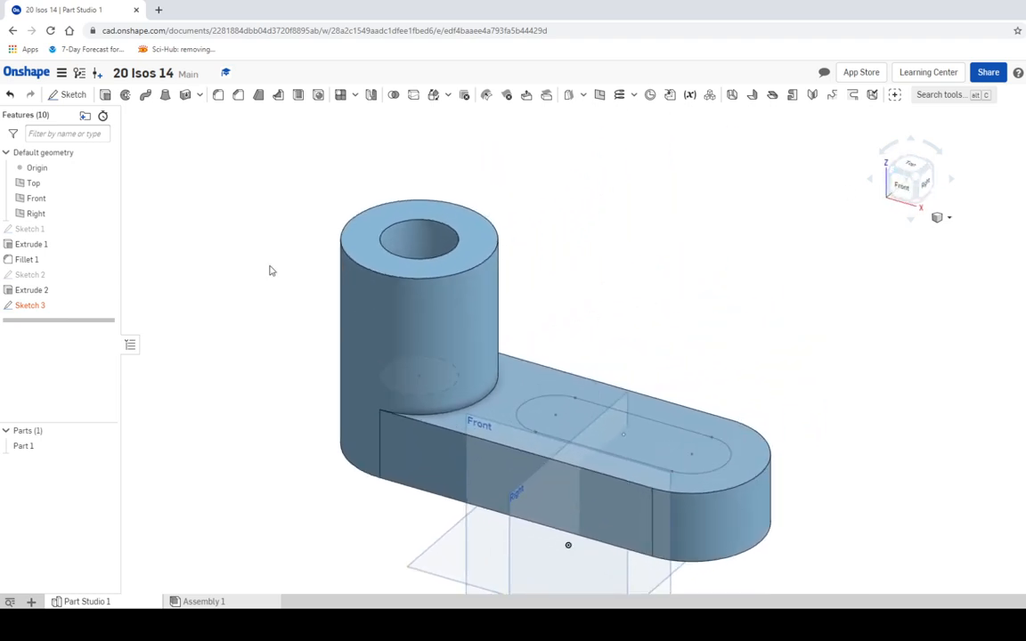
click(105, 95)
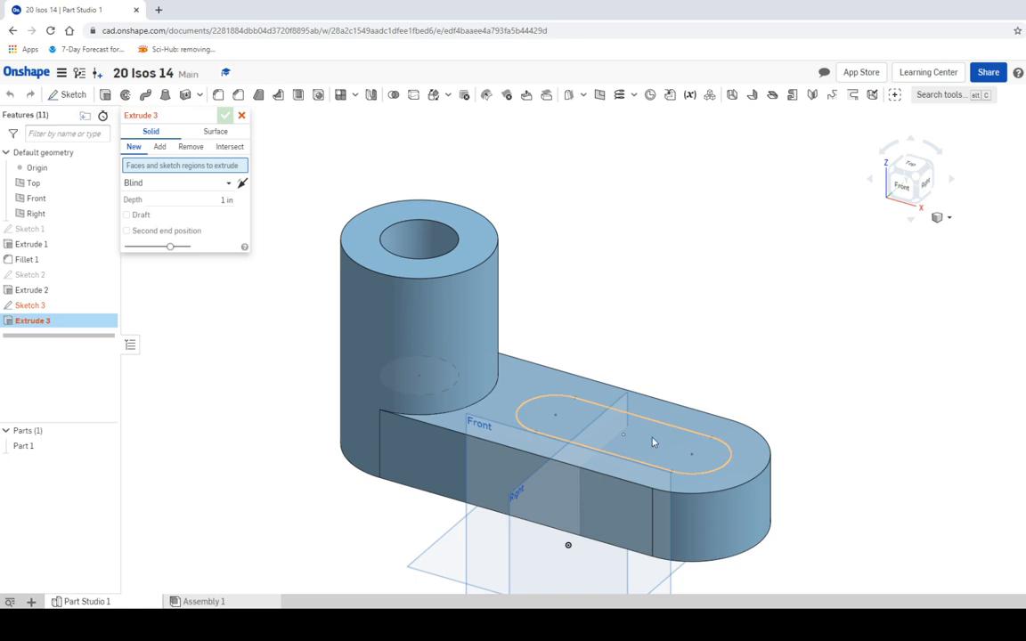
click(587, 394)
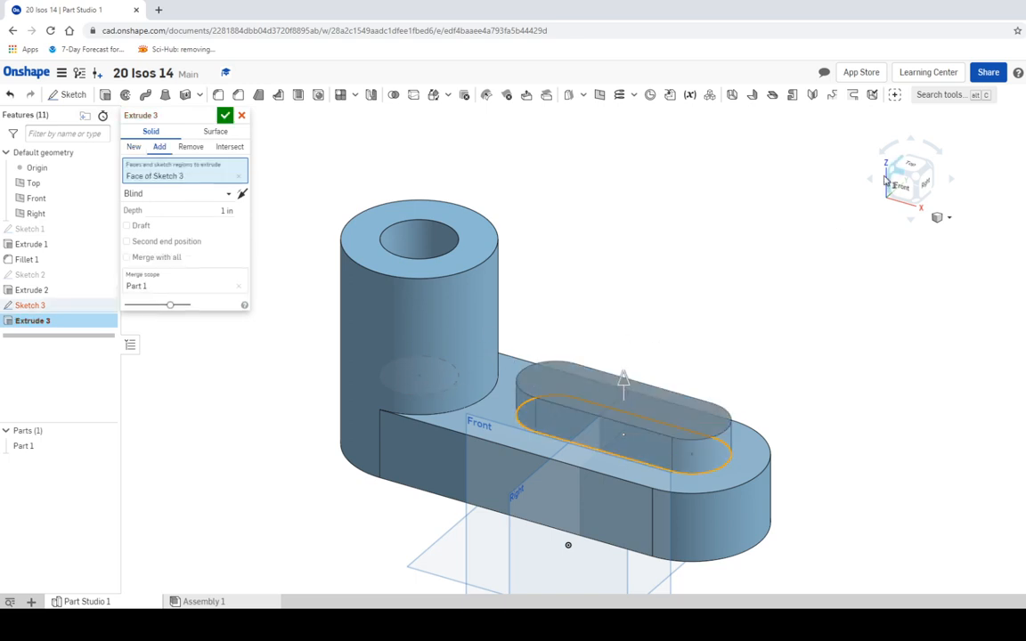
click(909, 166)
click(398, 222)
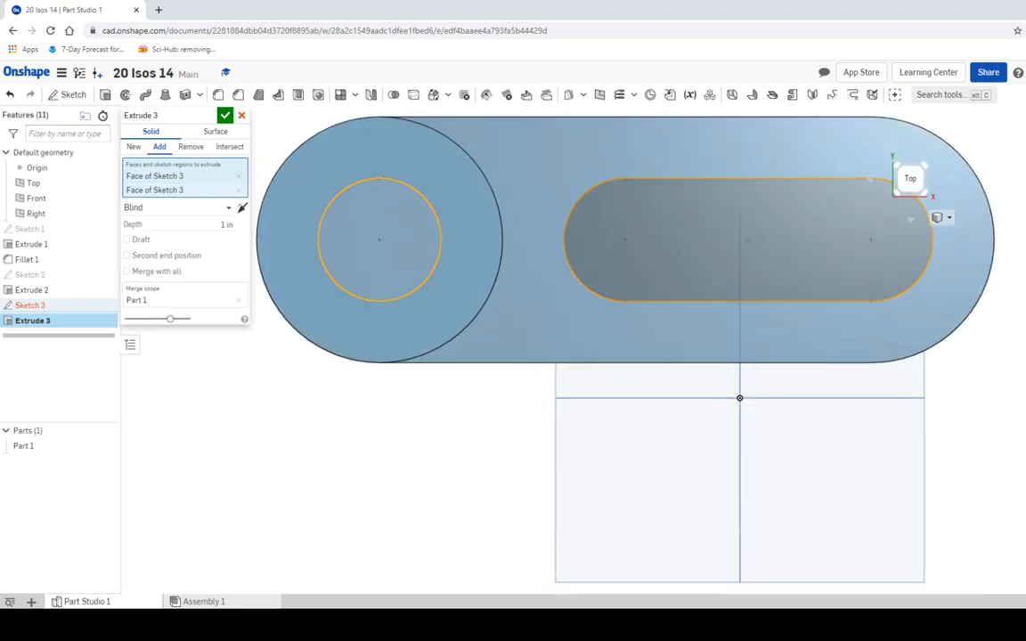
click(922, 196)
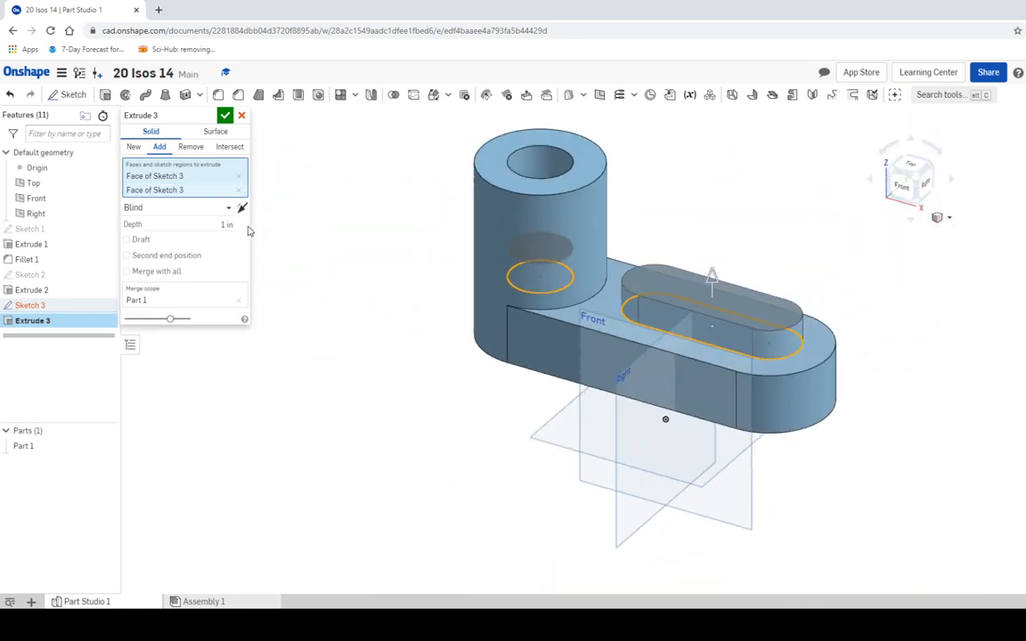
click(193, 148)
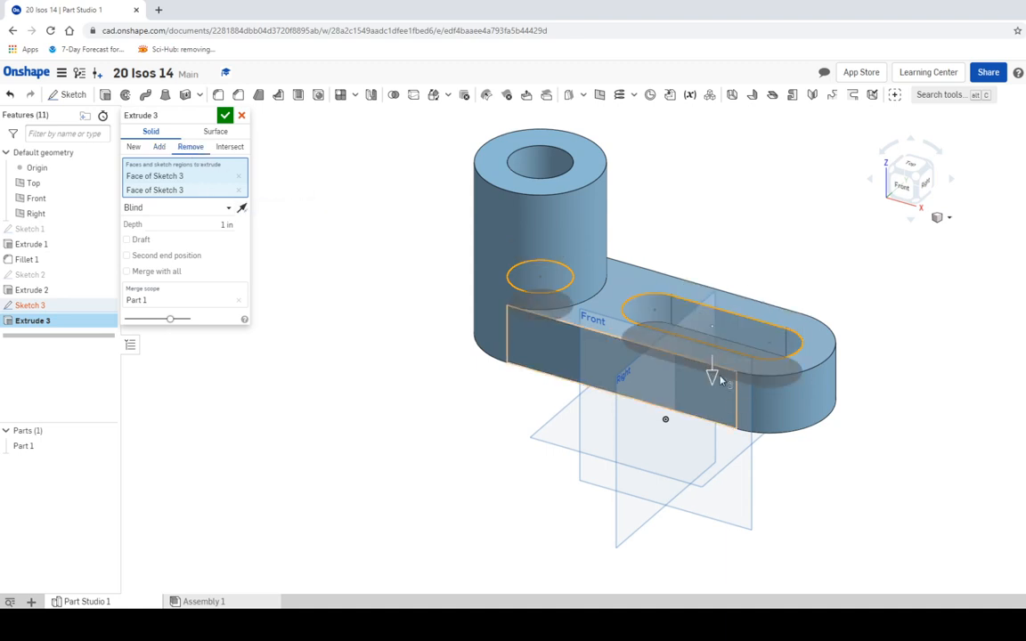
drag(713, 373, 710, 458)
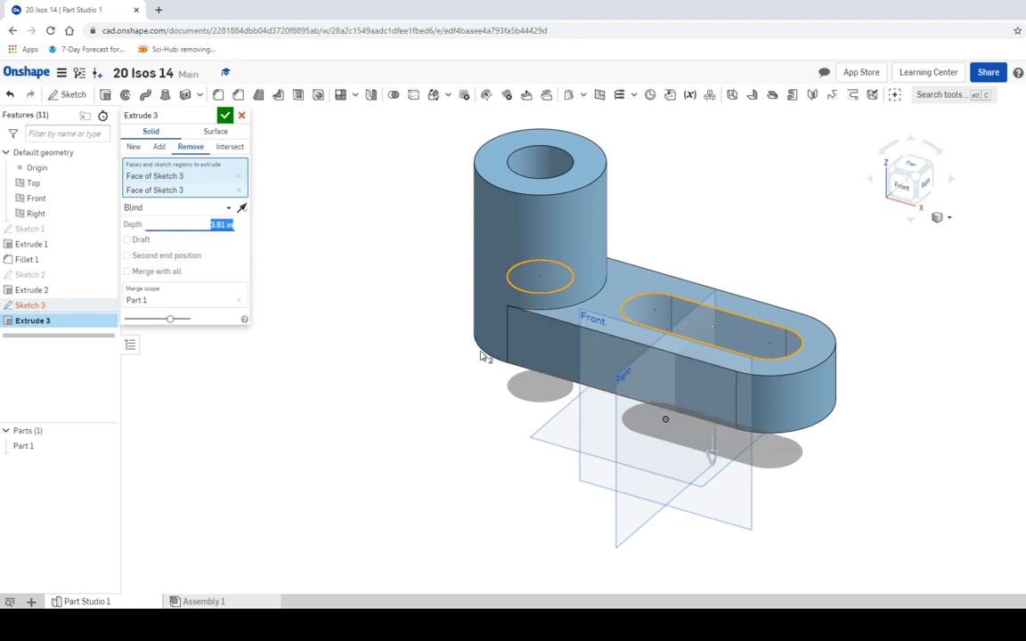
click(225, 115)
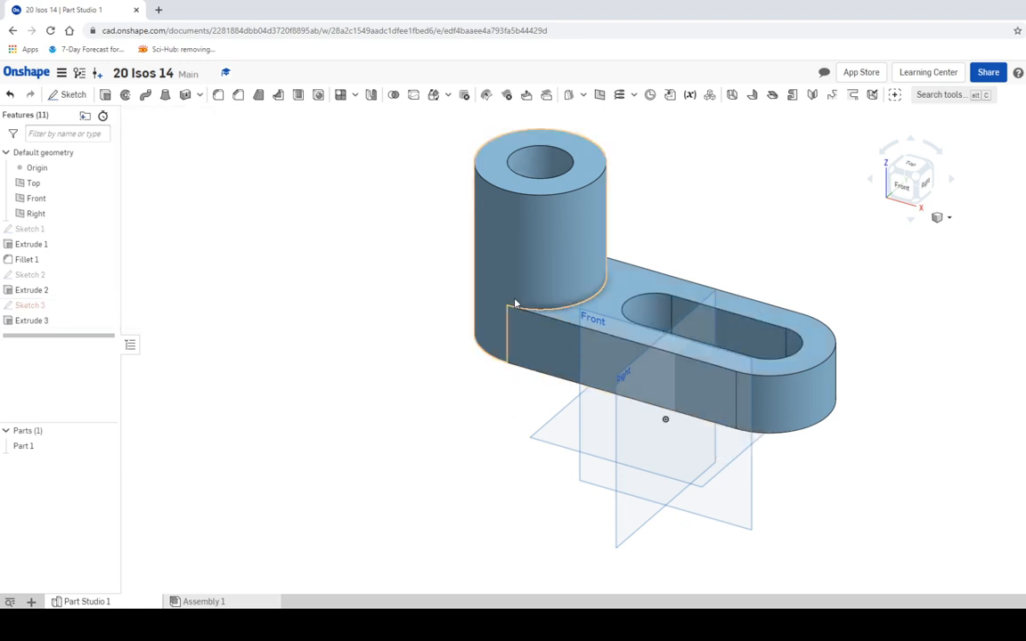
- Inspect the cut slot and hole from above, compare the part with drawing 14 in OneNote, and return to Onshape
click(910, 167)
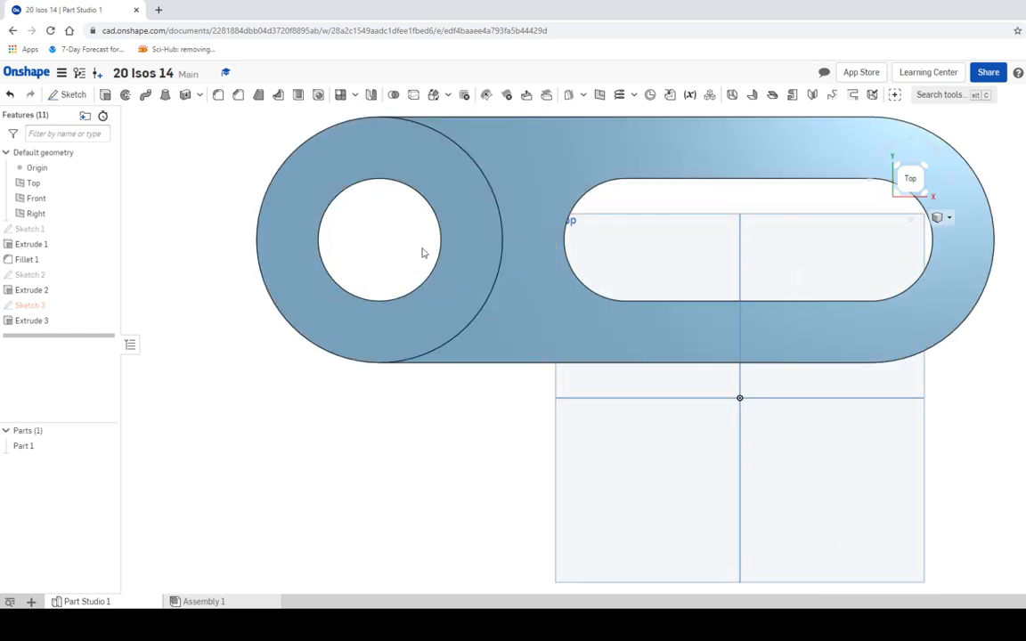
click(925, 196)
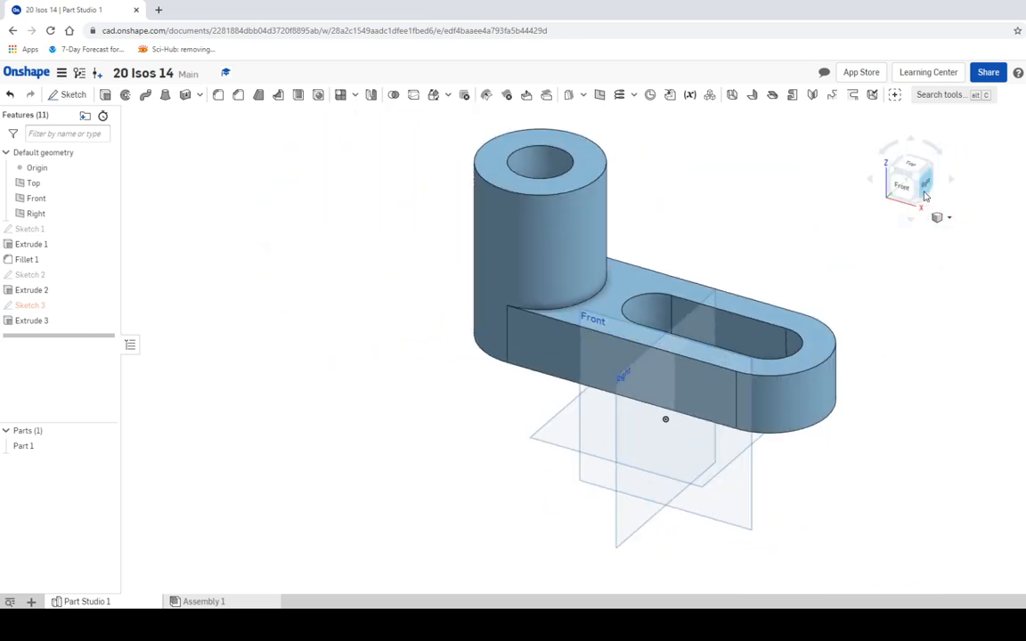
key(alt+Tab)
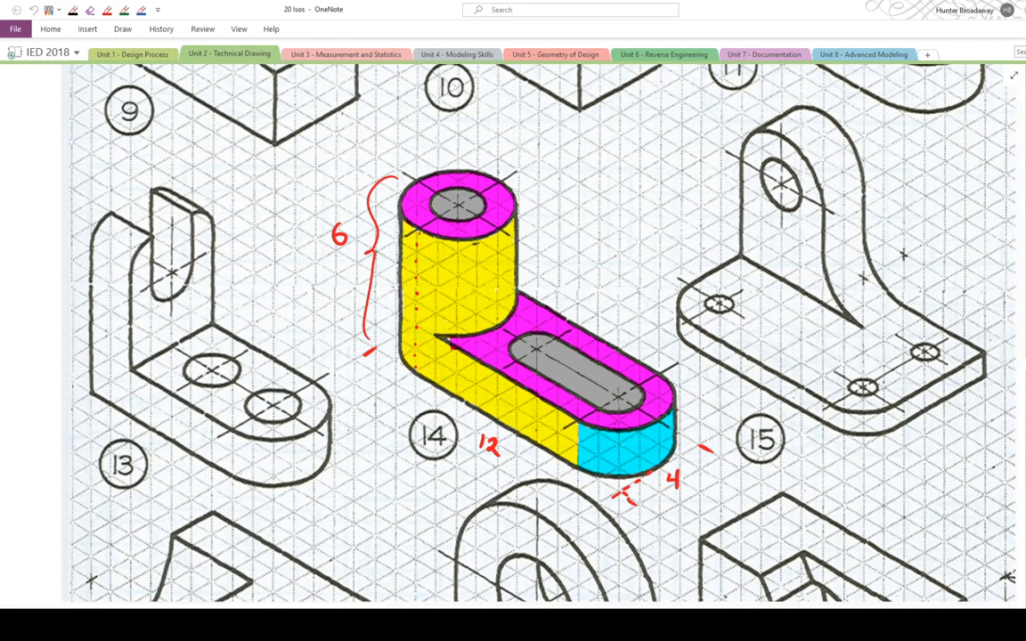
click(274, 517)
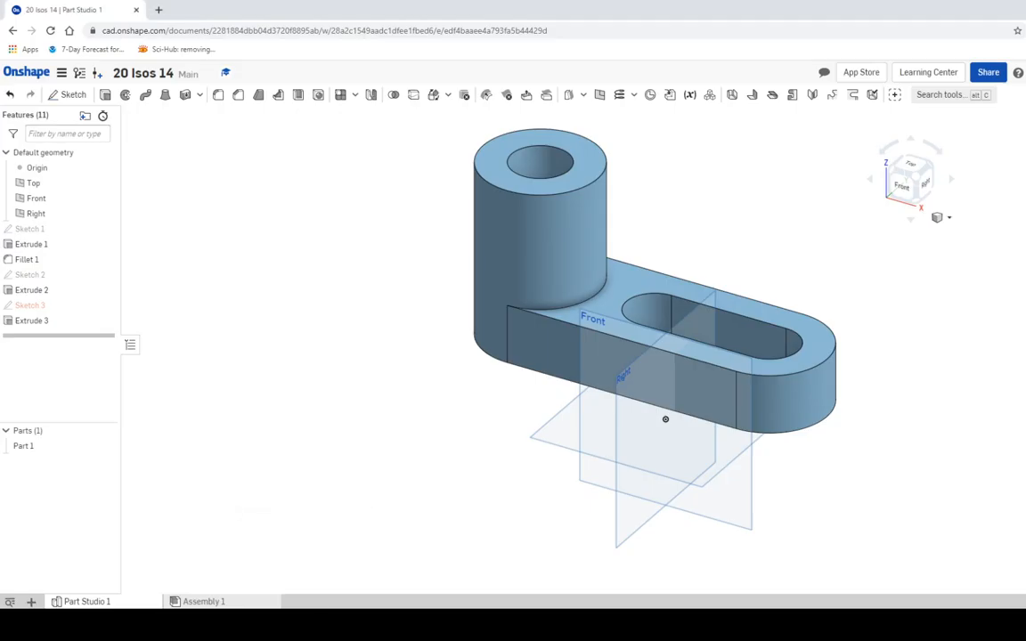